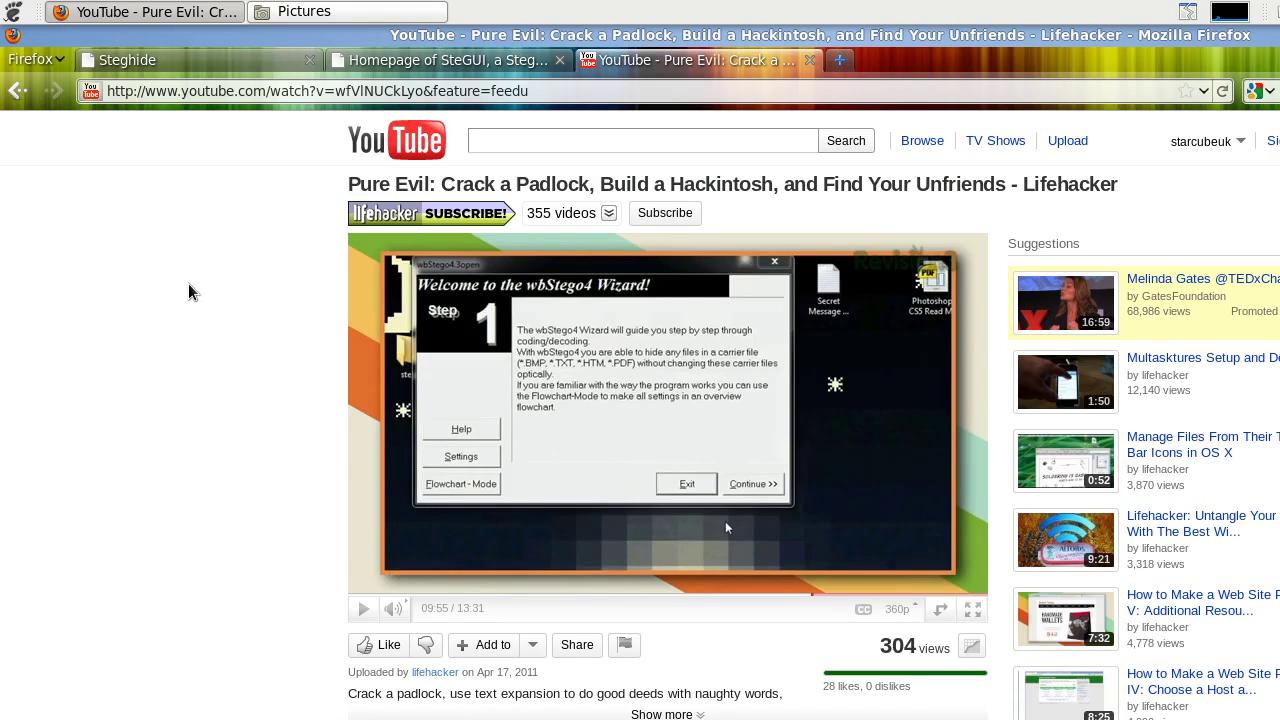
# - Look over the SteGUI and Steghide homepages in Firefox, then bring the Pictures folder forward
pyautogui.click(386, 61)
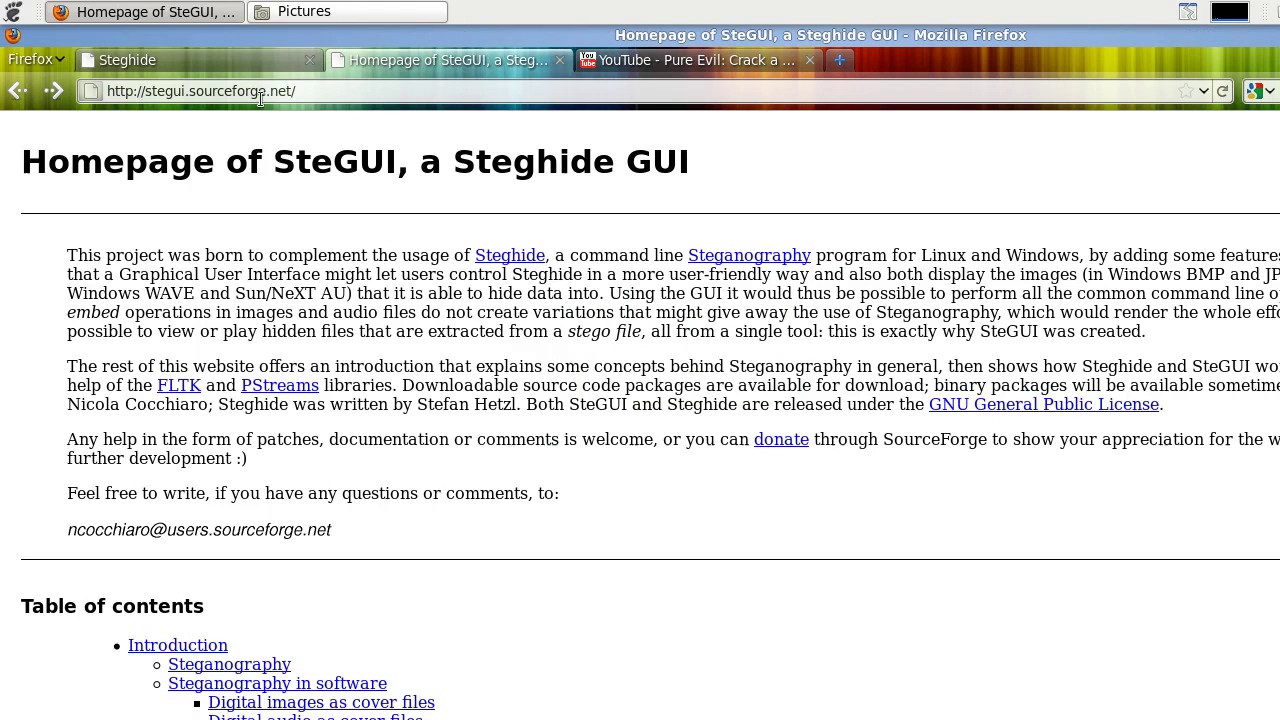
pyautogui.click(200, 63)
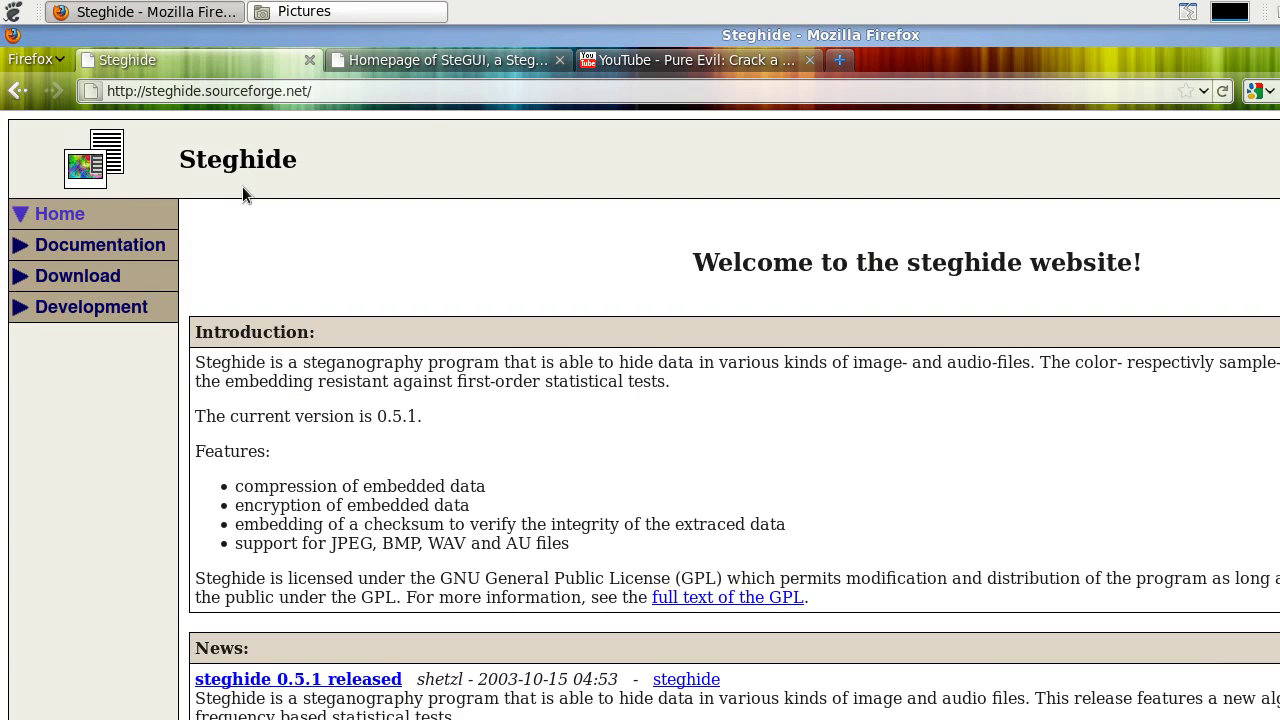
pyautogui.click(337, 12)
pyautogui.rightClick(391, 190)
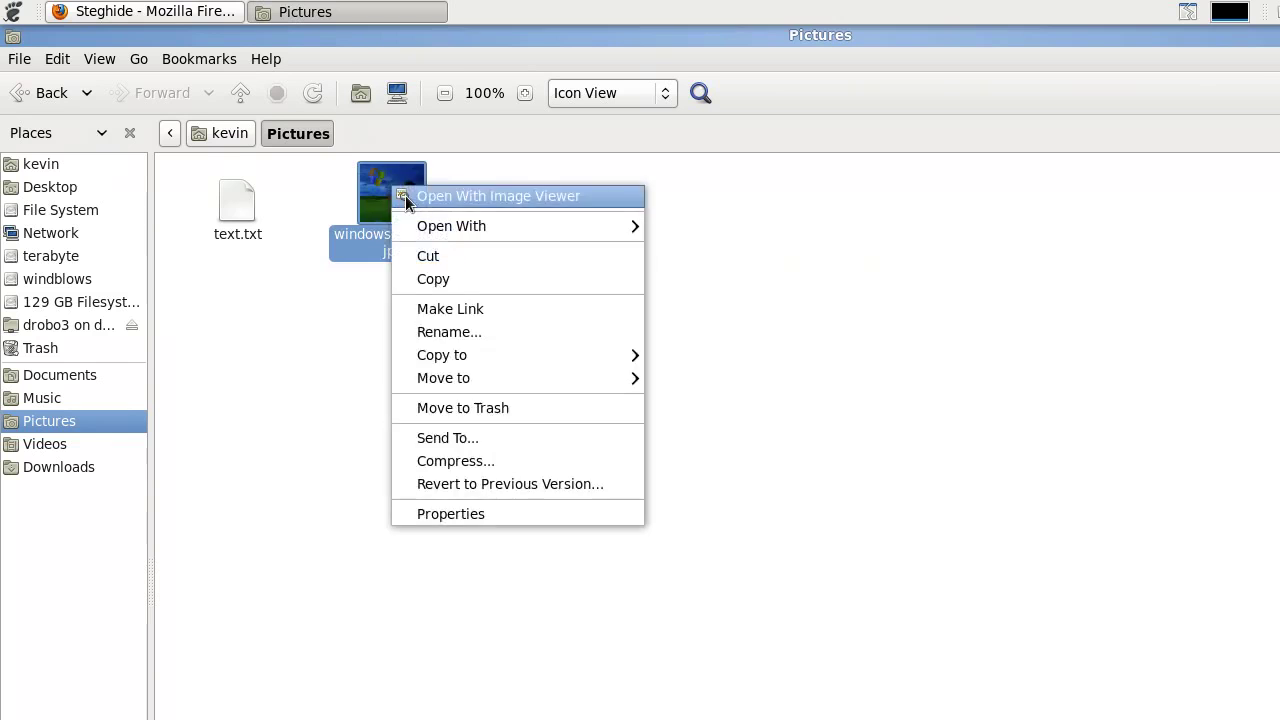
pyautogui.click(425, 195)
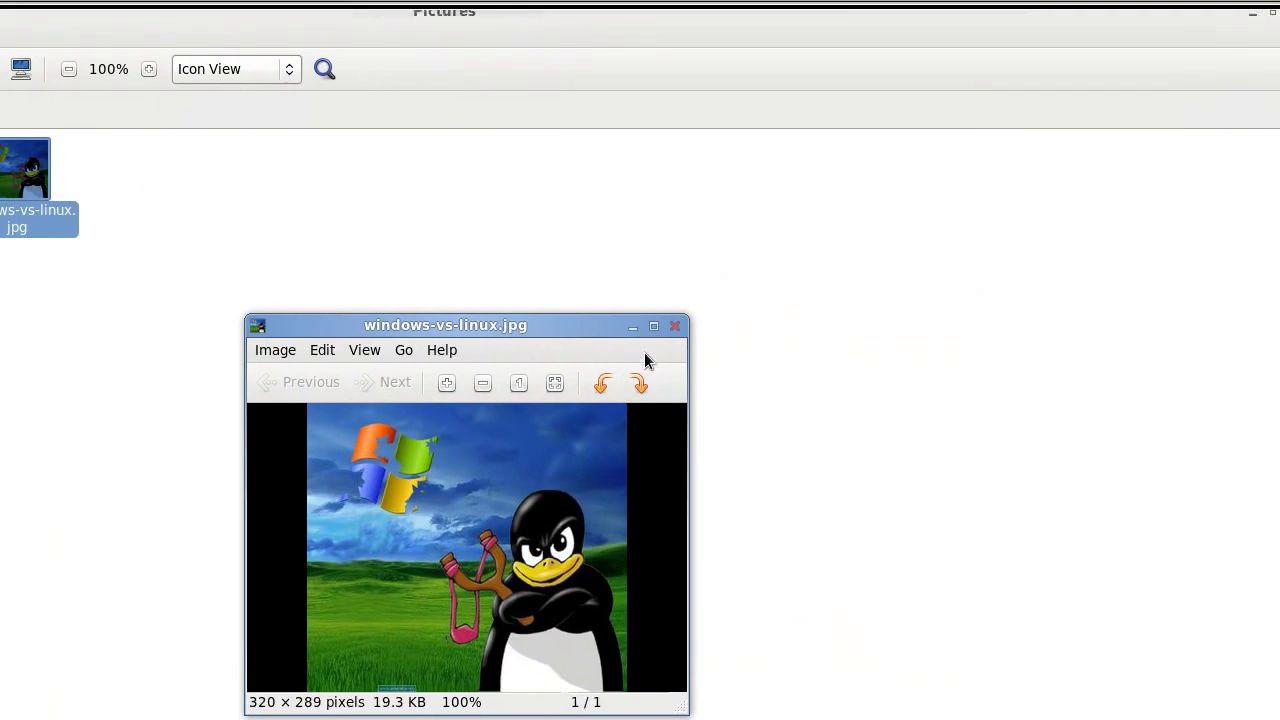
pyautogui.click(1015, 343)
pyautogui.rightClick(250, 218)
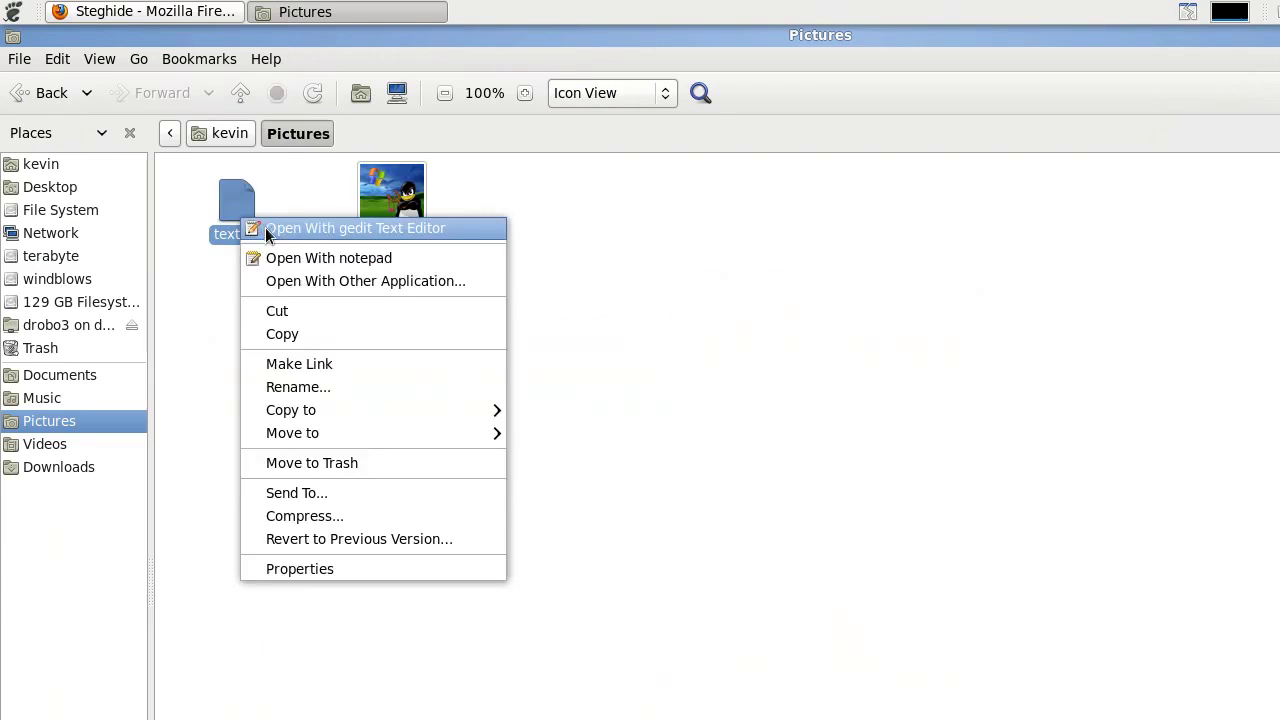
pyautogui.click(265, 227)
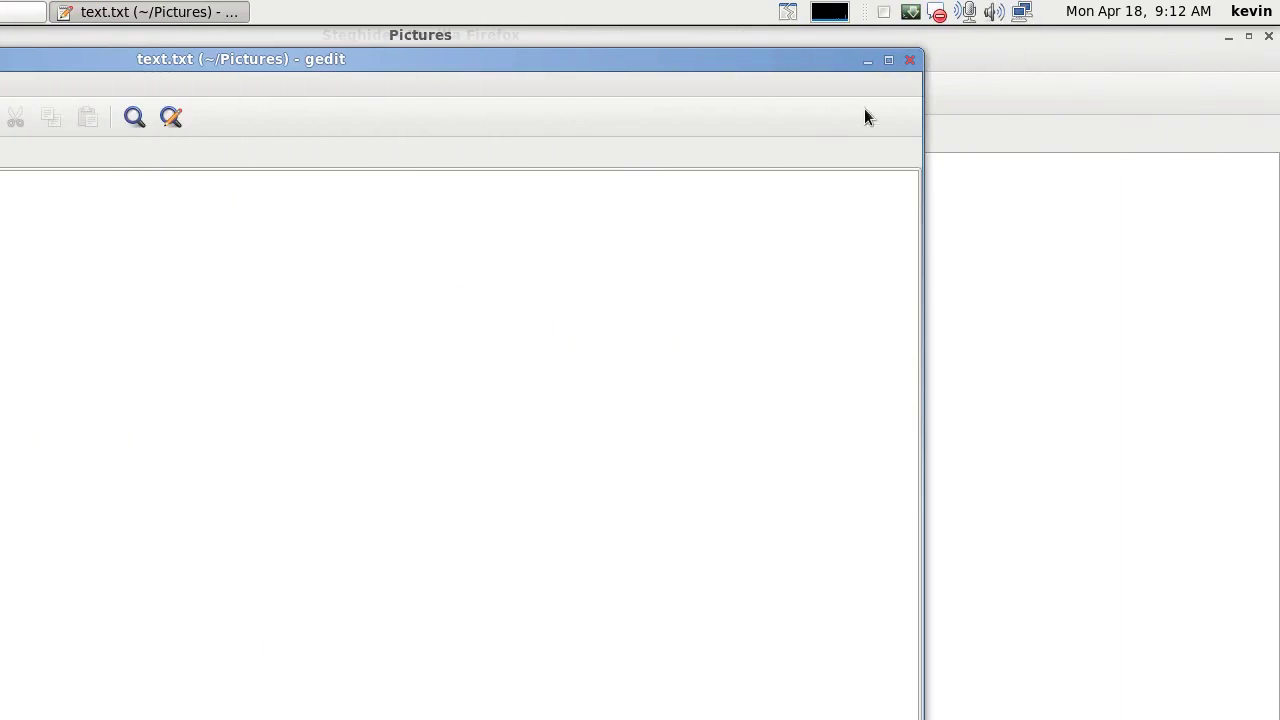
pyautogui.click(908, 62)
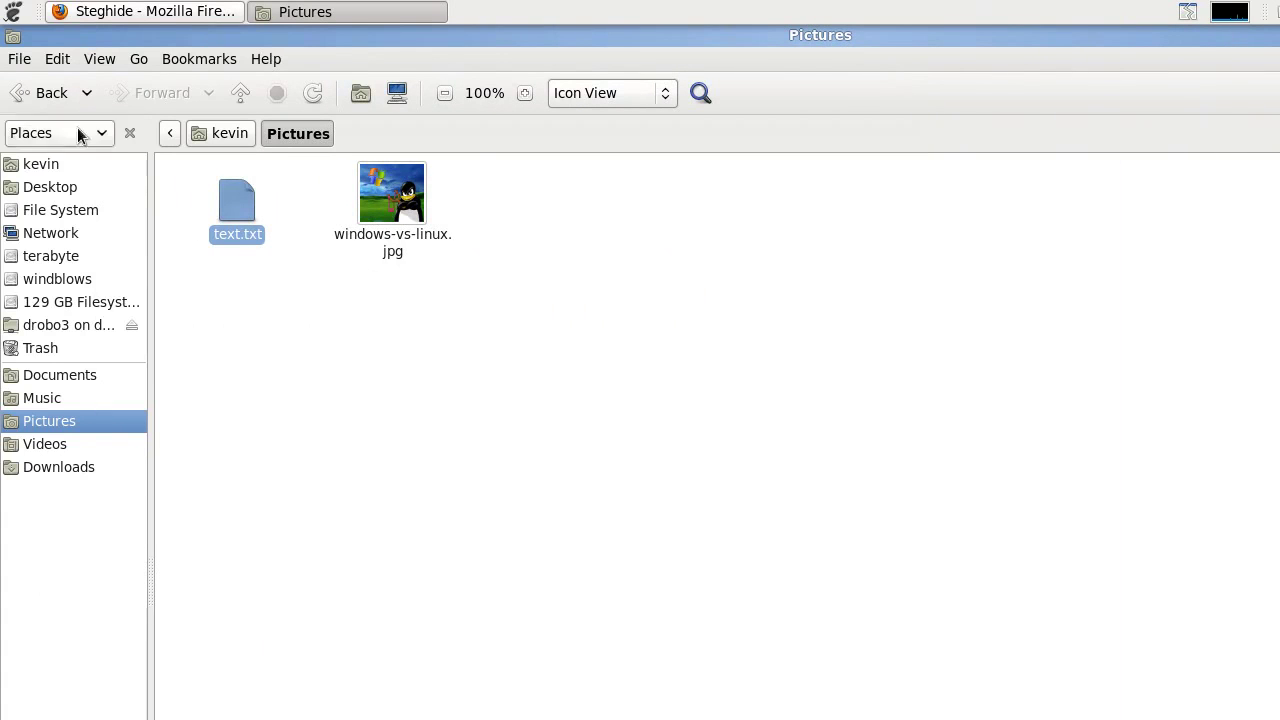
pyautogui.click(12, 12)
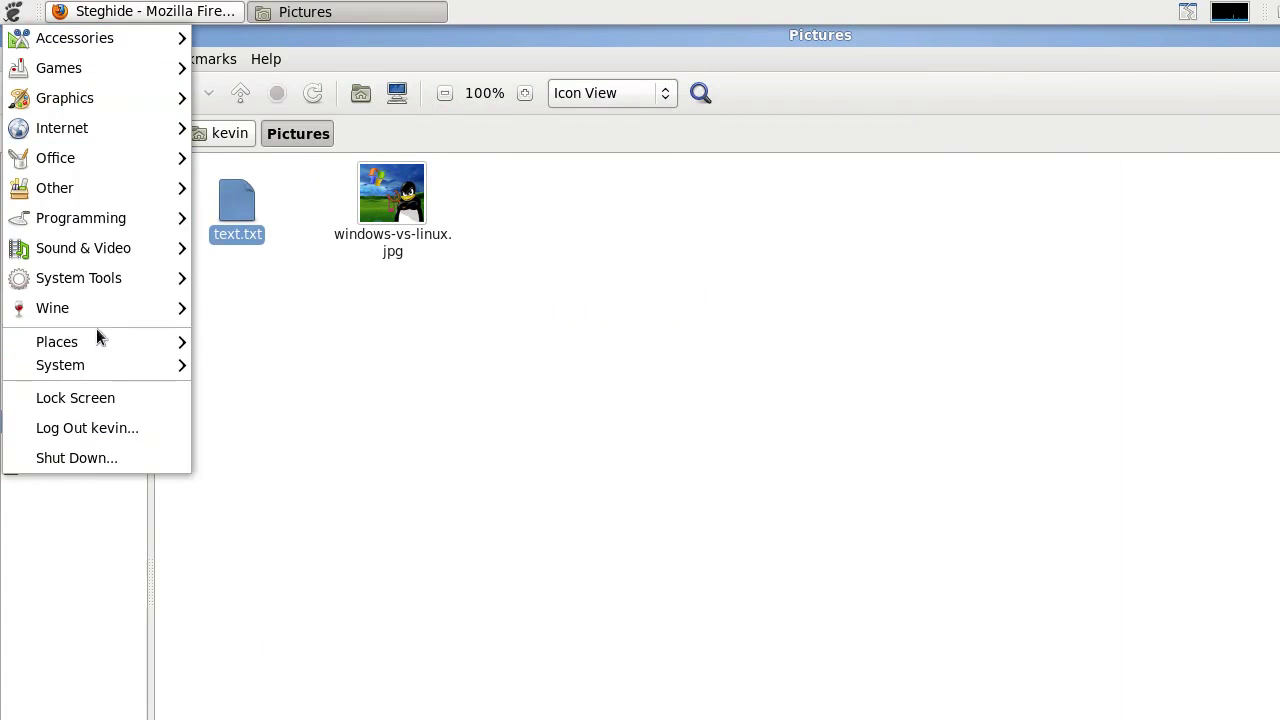
pyautogui.moveTo(110, 366)
pyautogui.moveTo(250, 398)
pyautogui.click(428, 359)
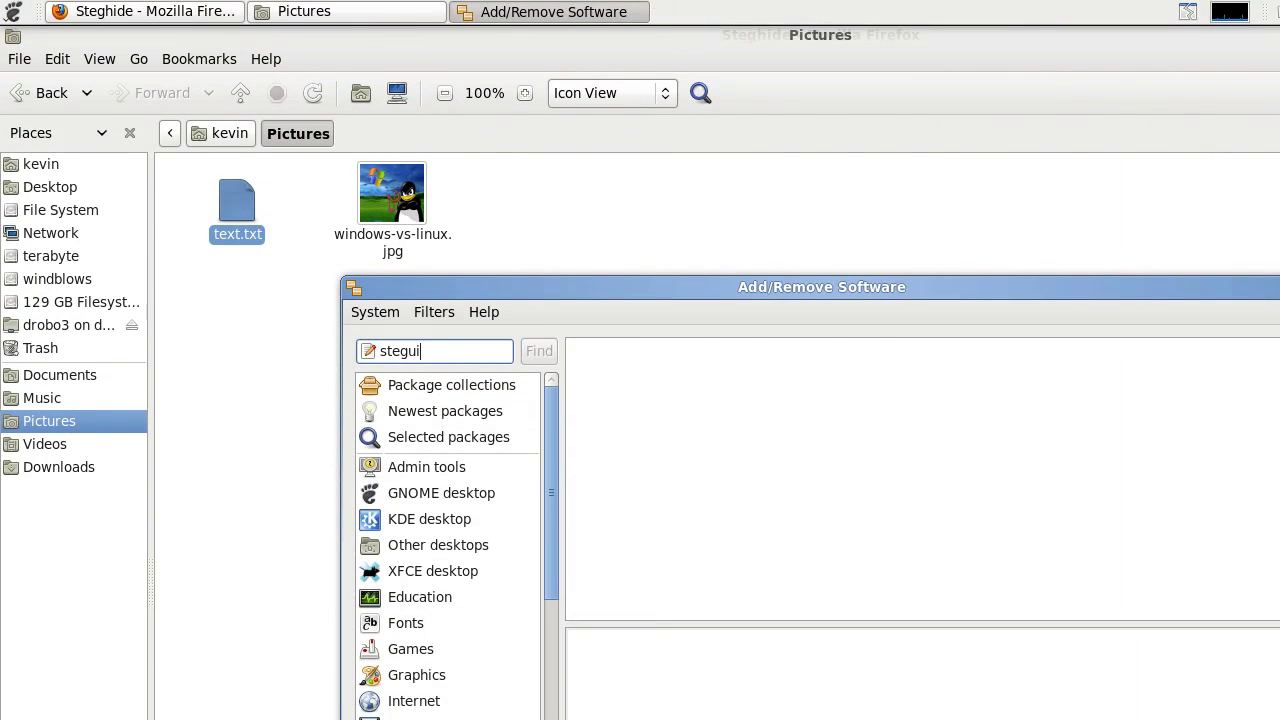
pyautogui.write('stegui')
pyautogui.press('Return')
pyautogui.click(730, 357)
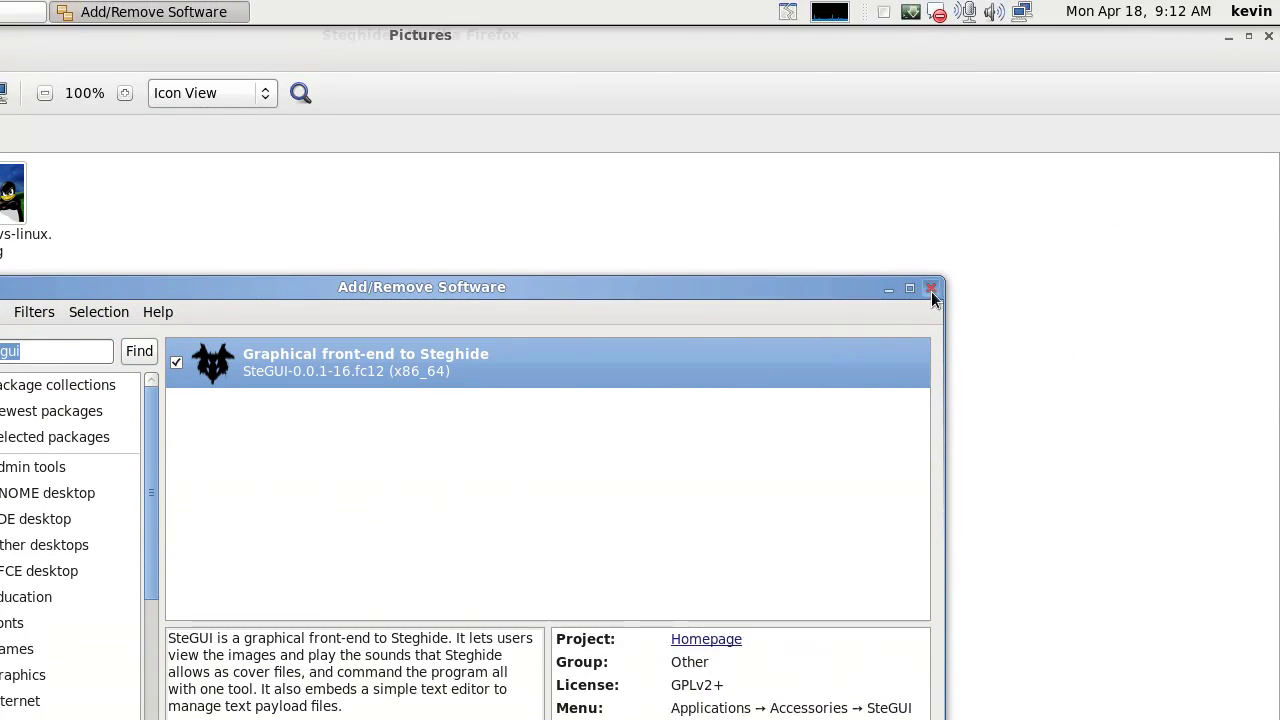
pyautogui.click(931, 291)
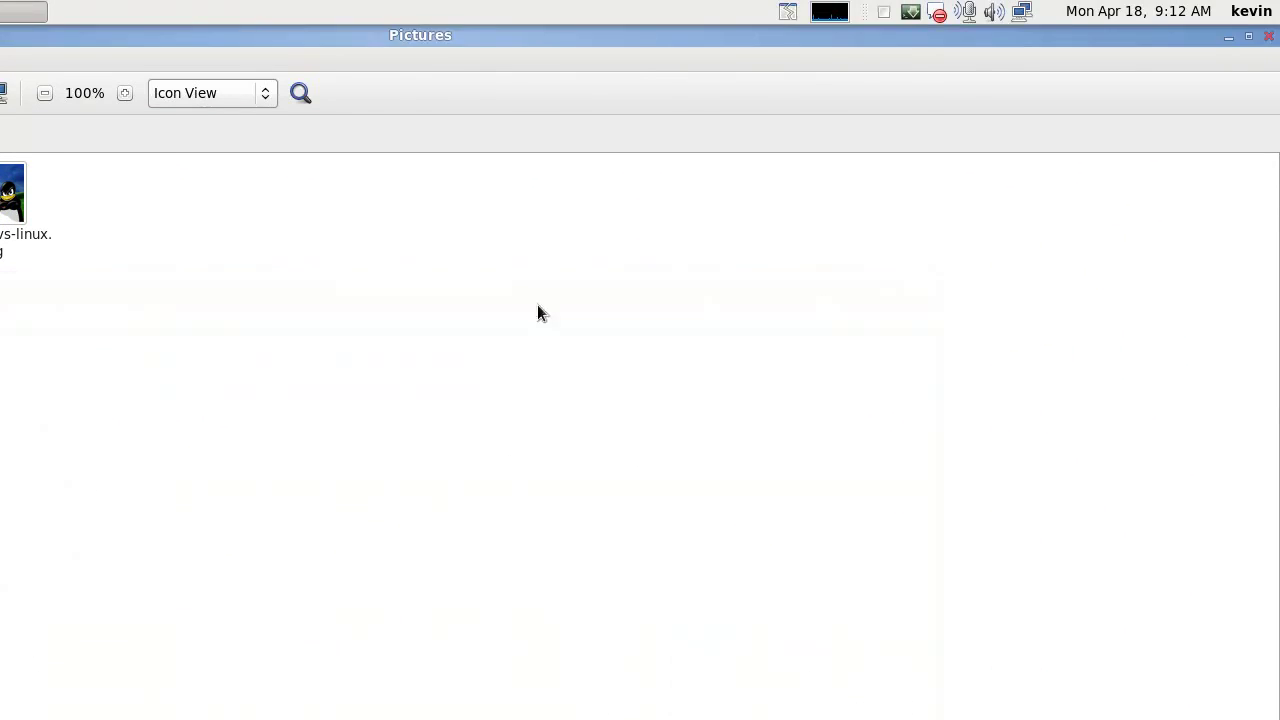
pyautogui.click(12, 14)
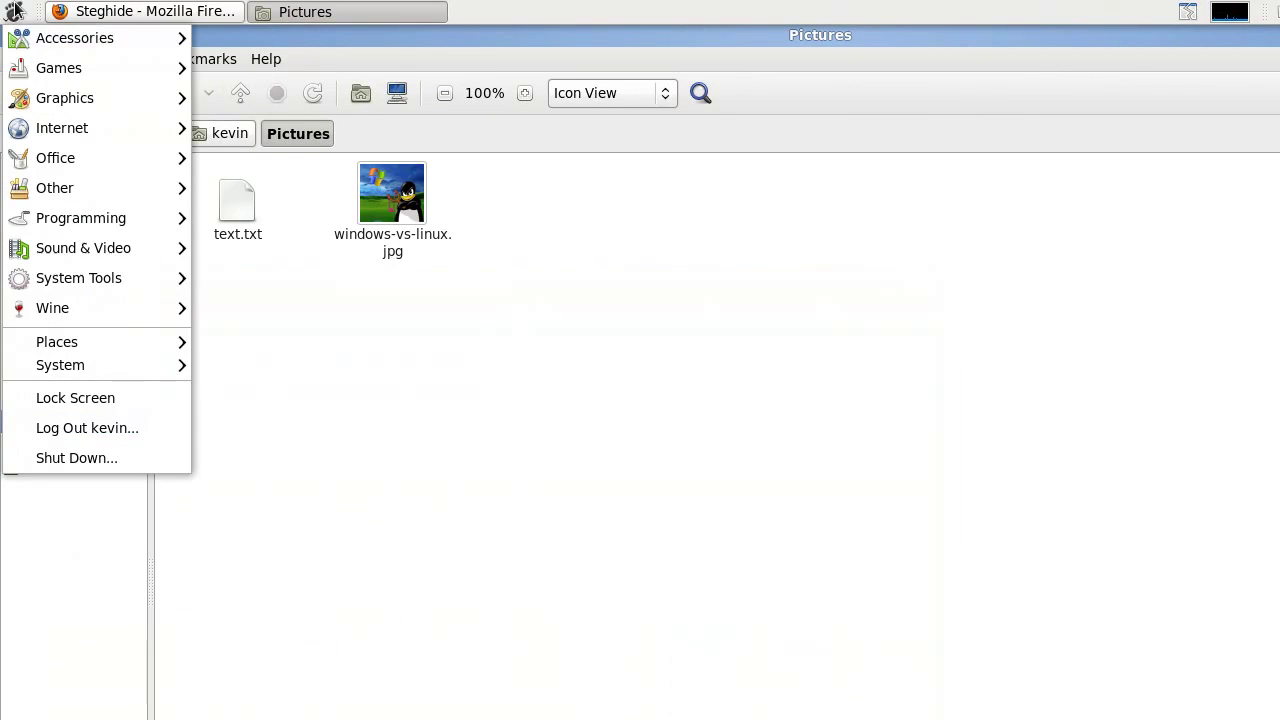
# - Launch SteGUI, open Pictures/windows-vs-linux.jpg as the cover image, and maximize the window
pyautogui.moveTo(60, 38)
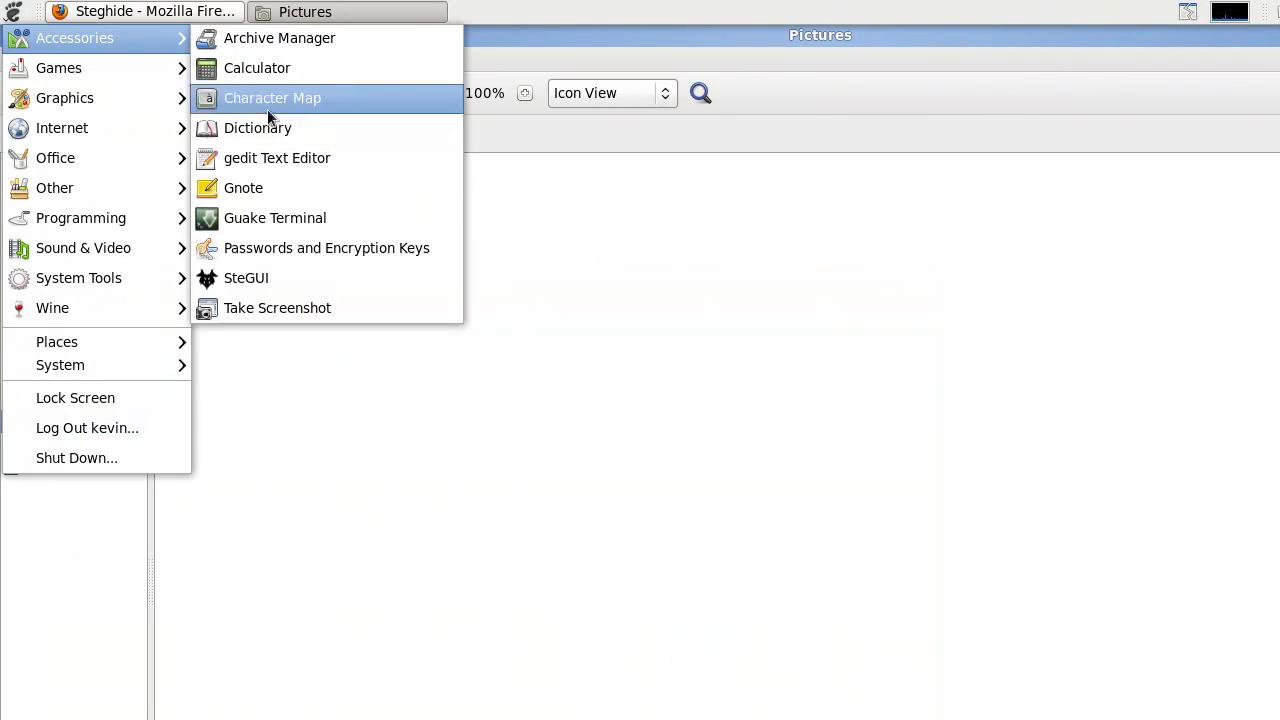
pyautogui.click(296, 279)
pyautogui.click(21, 88)
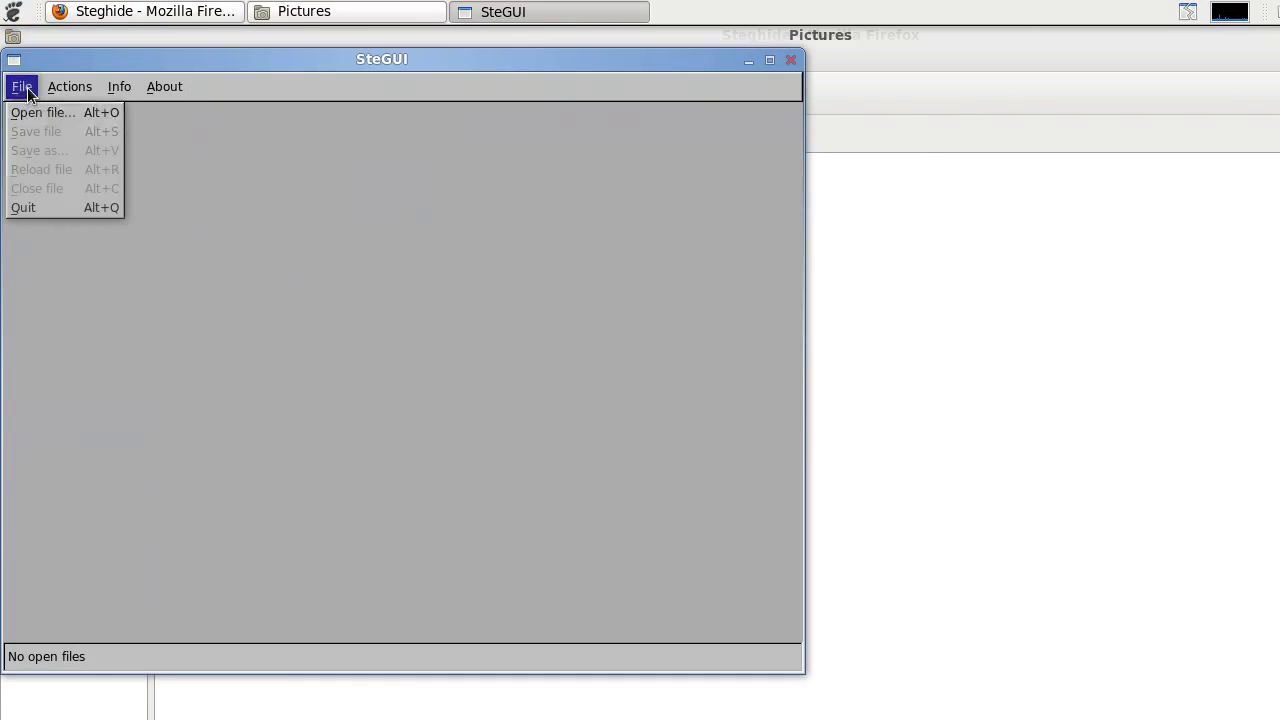
pyautogui.click(34, 108)
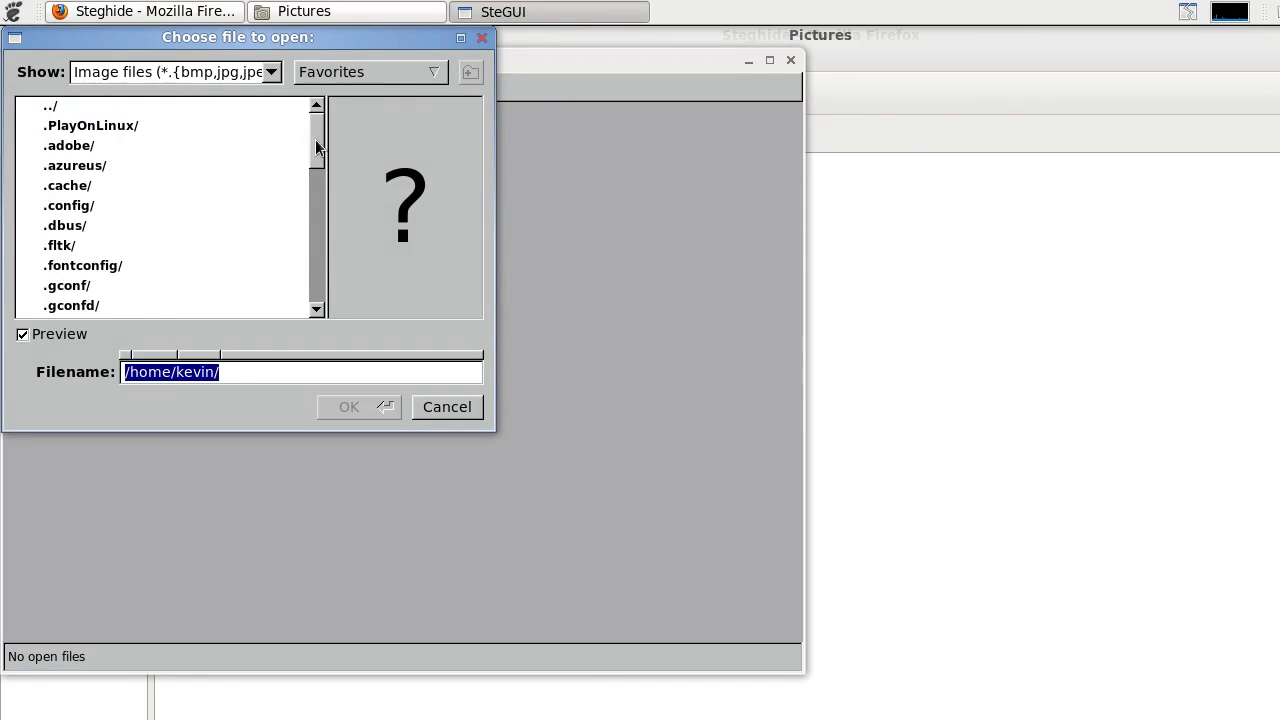
pyautogui.moveTo(315, 139); pyautogui.dragTo(292, 262)
pyautogui.click(88, 268)
pyautogui.doubleClick(88, 268)
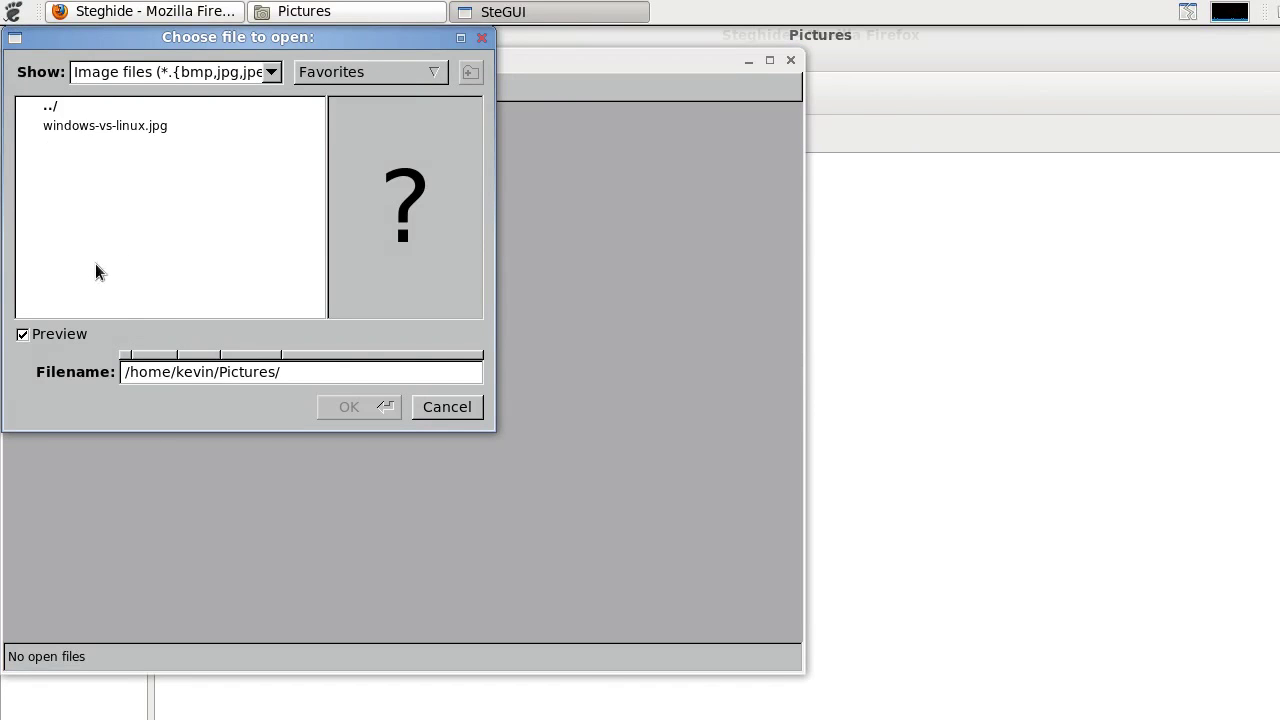
pyautogui.click(100, 127)
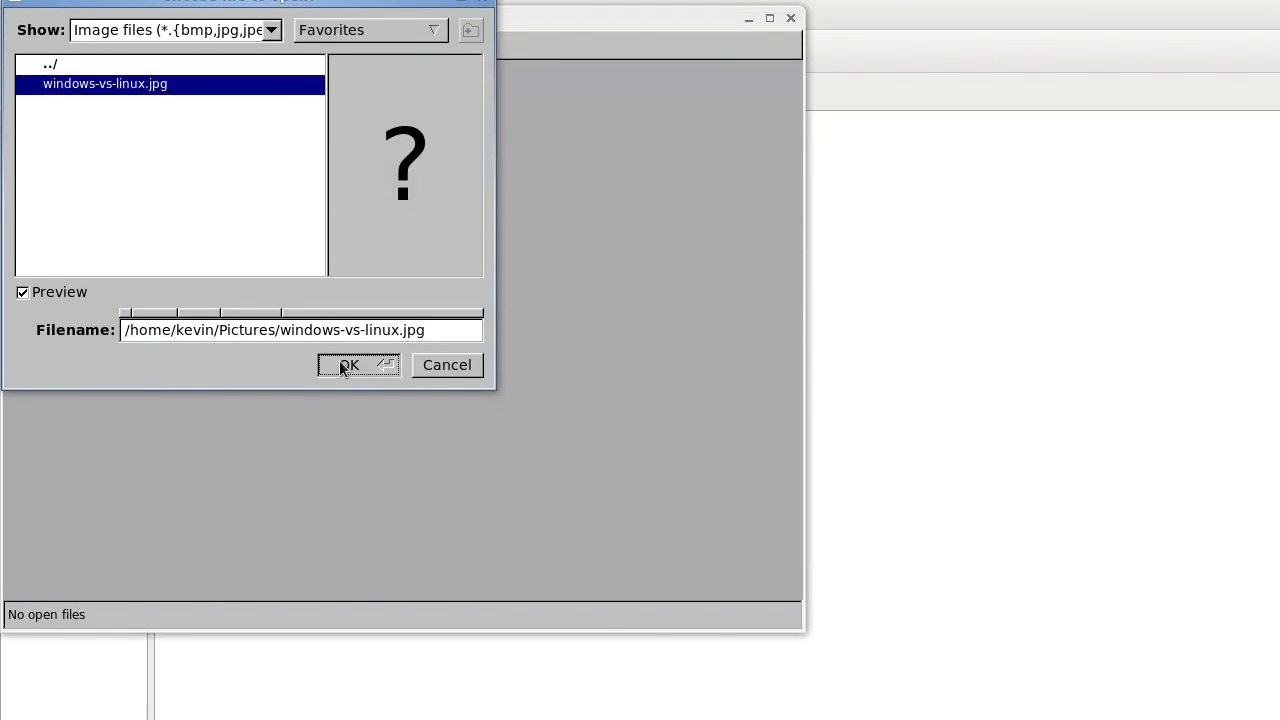
pyautogui.click(349, 406)
pyautogui.doubleClick(309, 60)
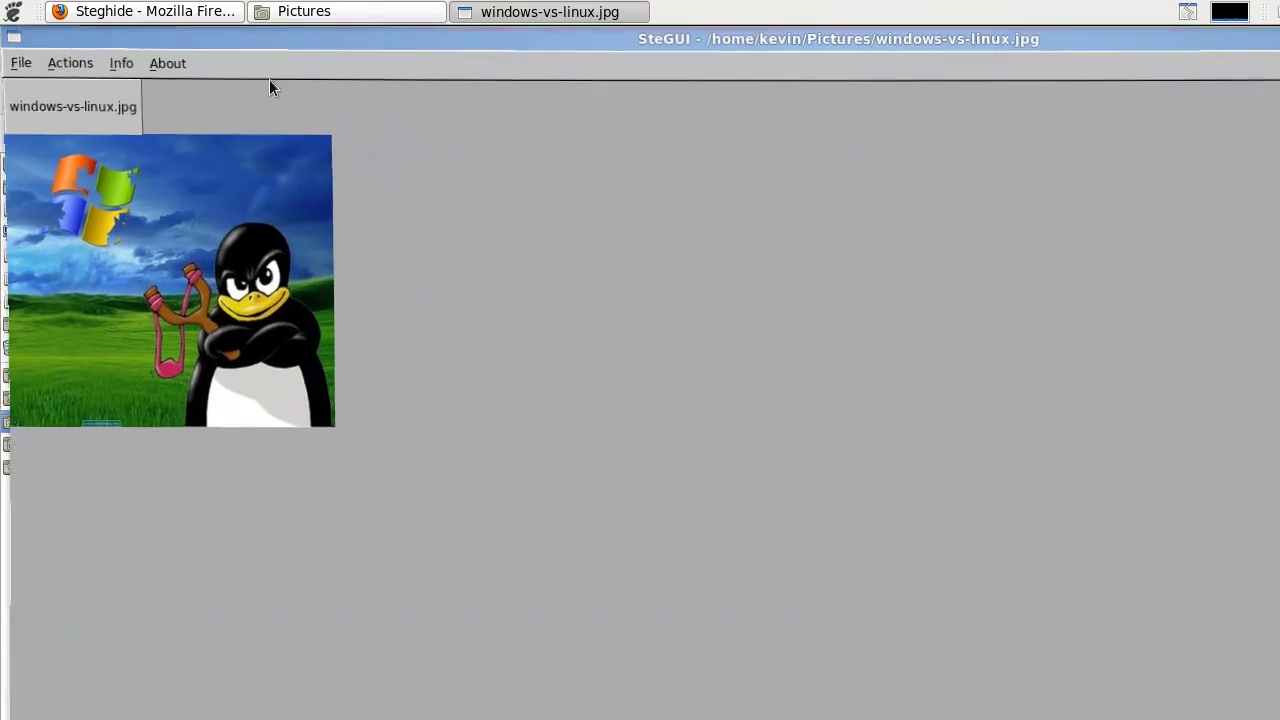
# - Reopen the file chooser, browse the Show filter options keeping image files, then cancel it
pyautogui.click(17, 62)
pyautogui.click(34, 95)
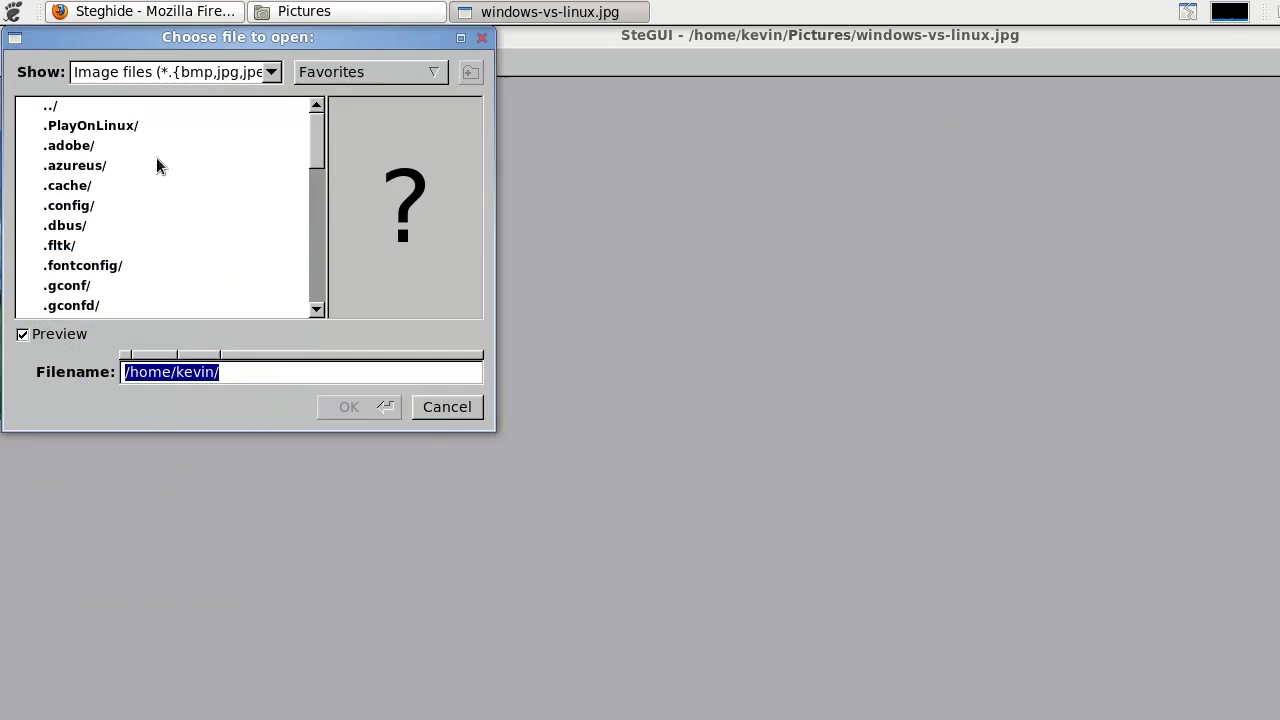
pyautogui.click(238, 76)
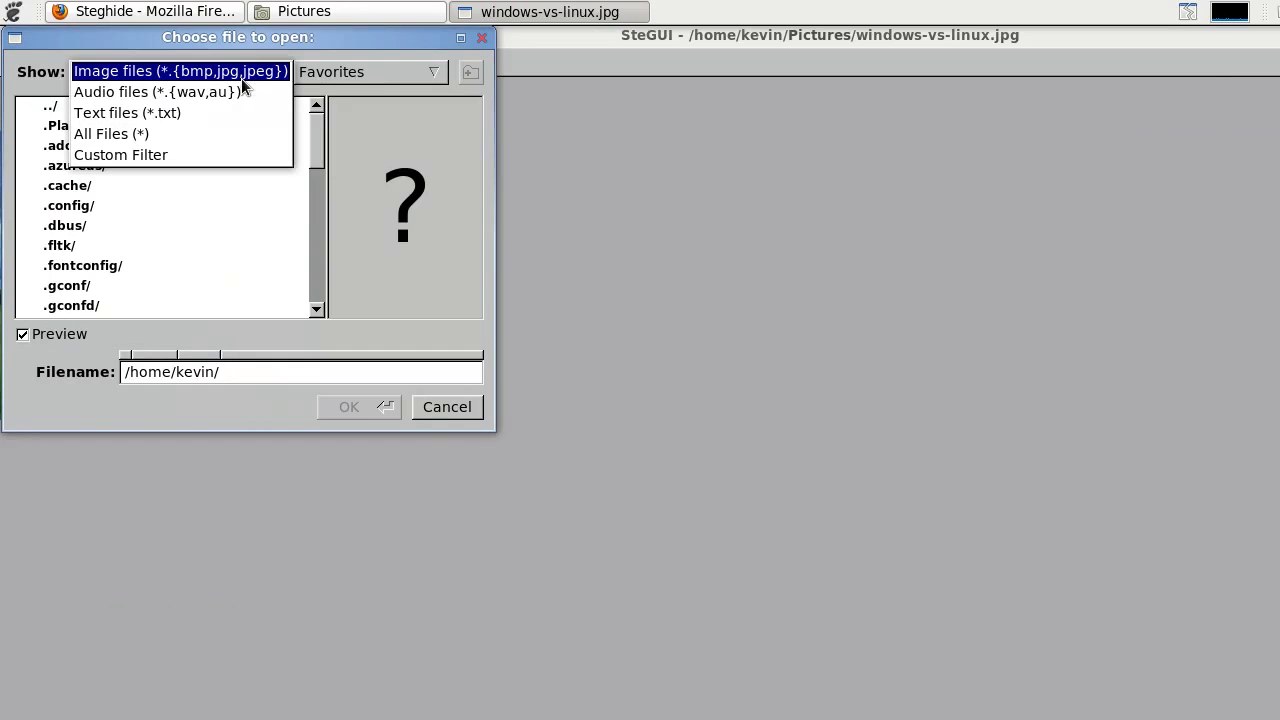
pyautogui.click(185, 76)
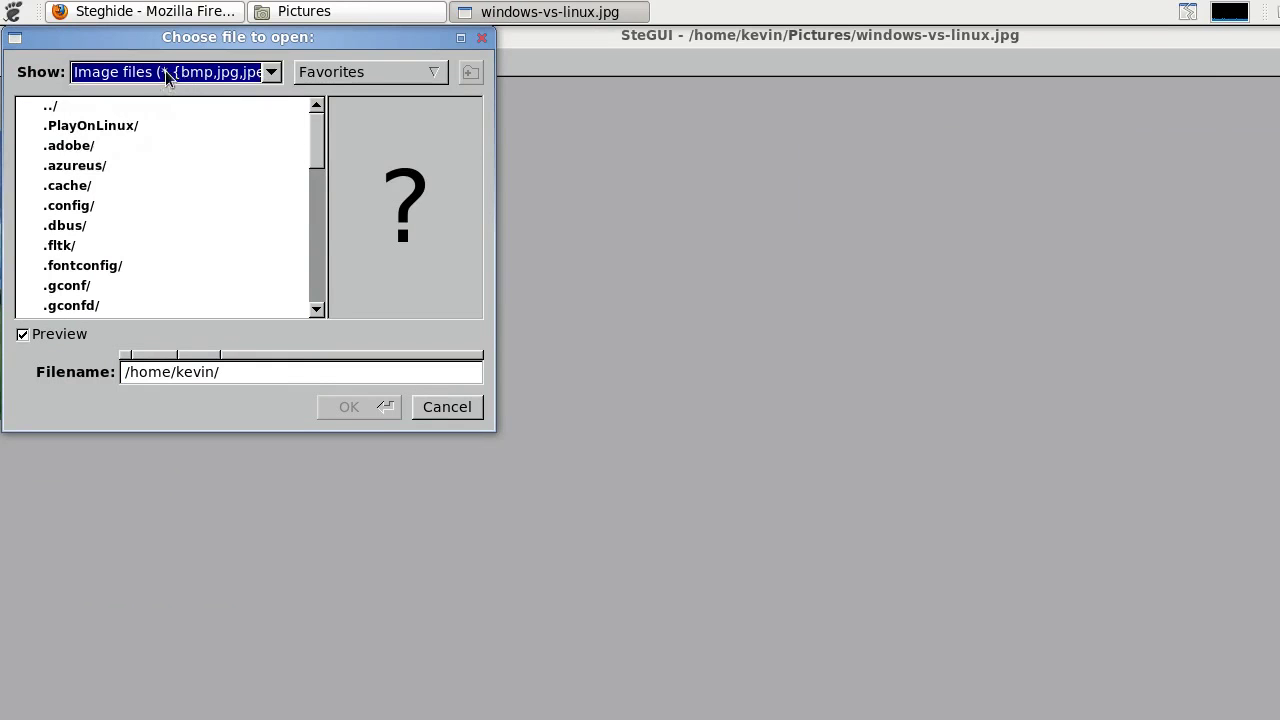
pyautogui.click(166, 74)
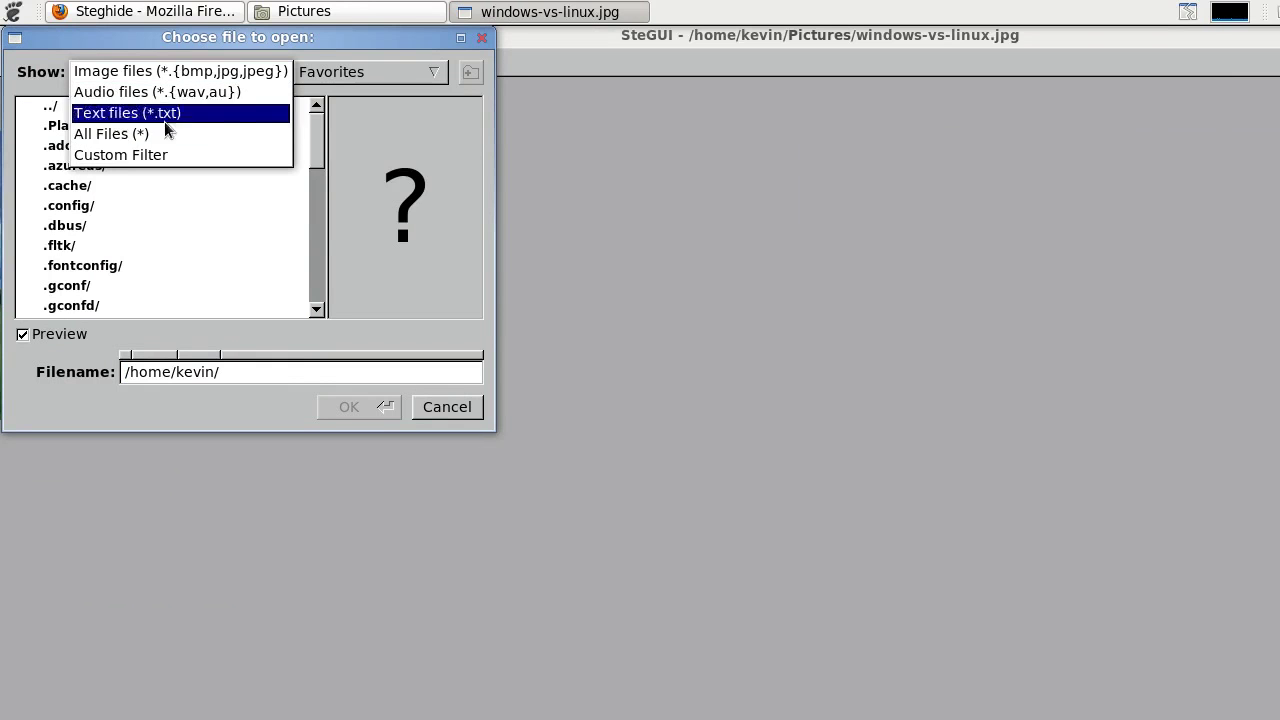
pyautogui.click(175, 73)
pyautogui.click(180, 76)
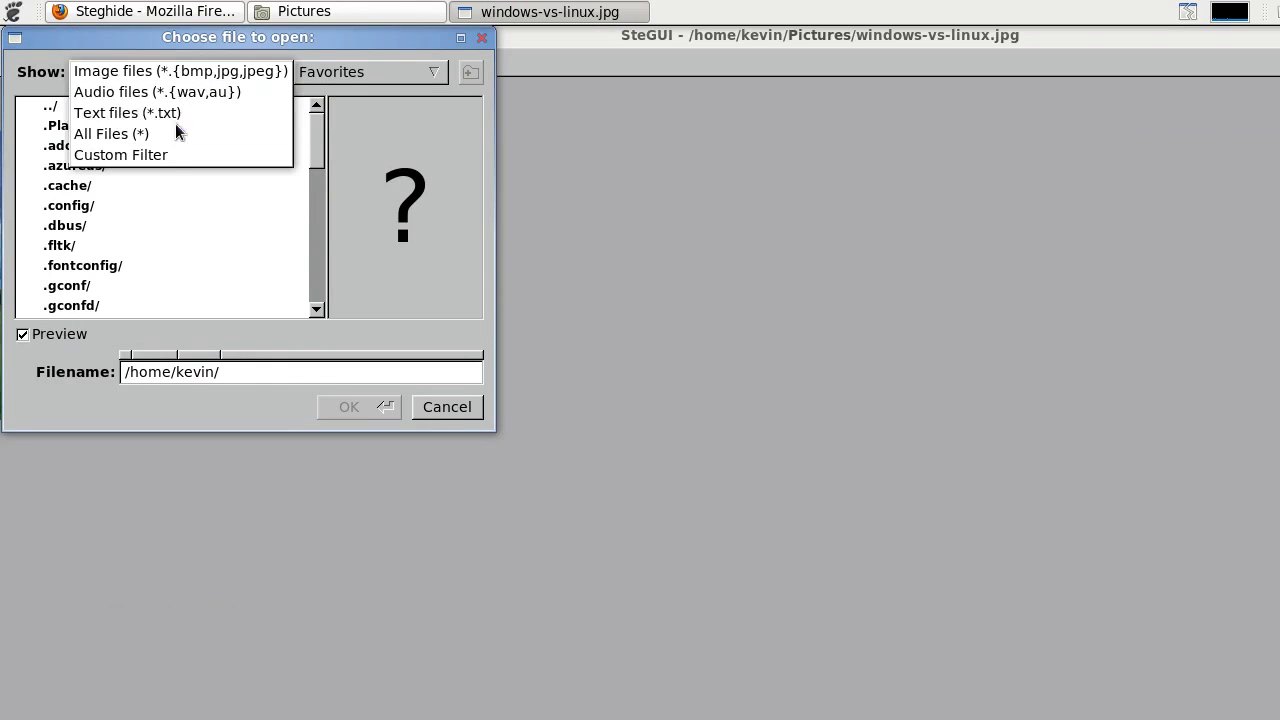
pyautogui.click(198, 72)
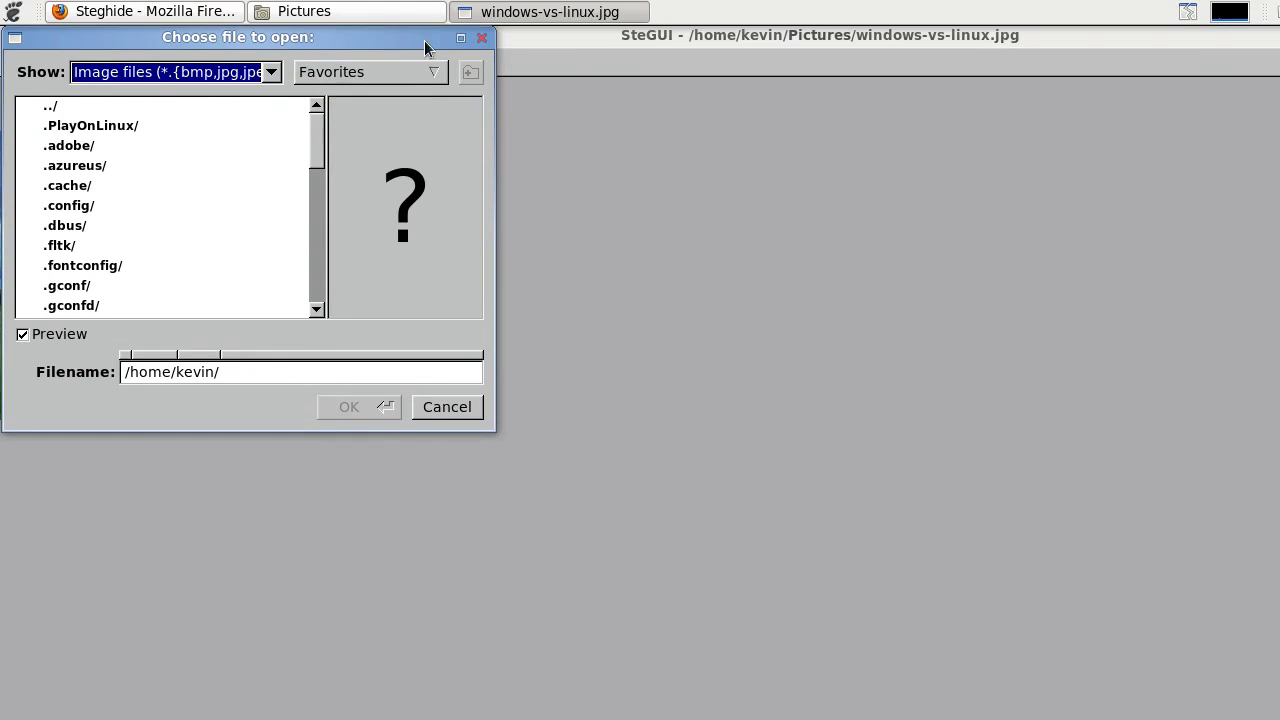
pyautogui.click(244, 78)
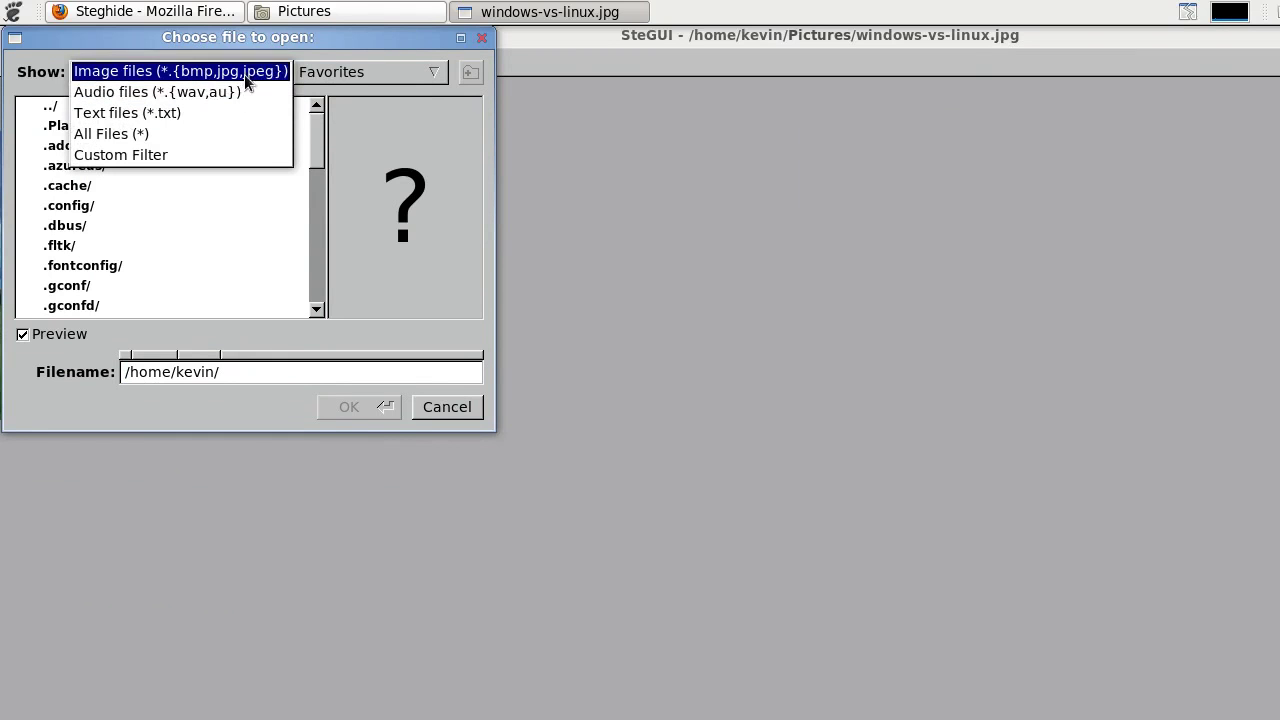
pyautogui.click(250, 45)
pyautogui.moveTo(250, 45); pyautogui.dragTo(217, 53)
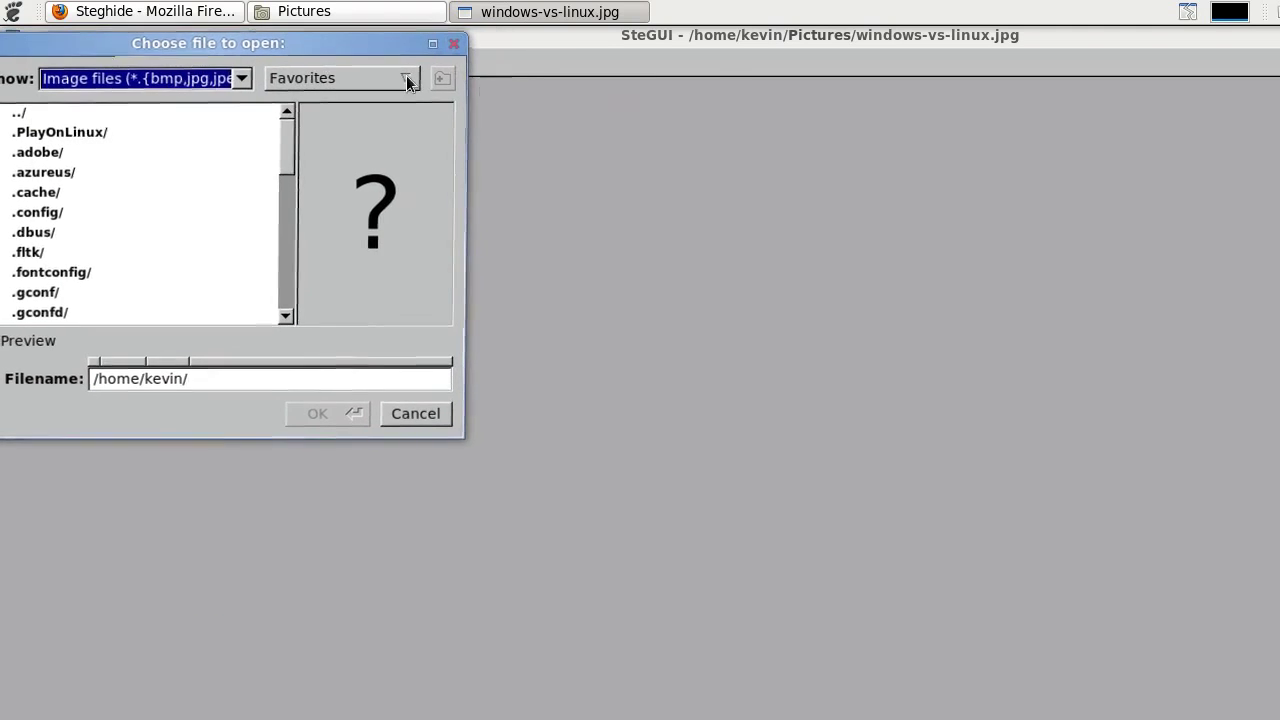
pyautogui.click(449, 45)
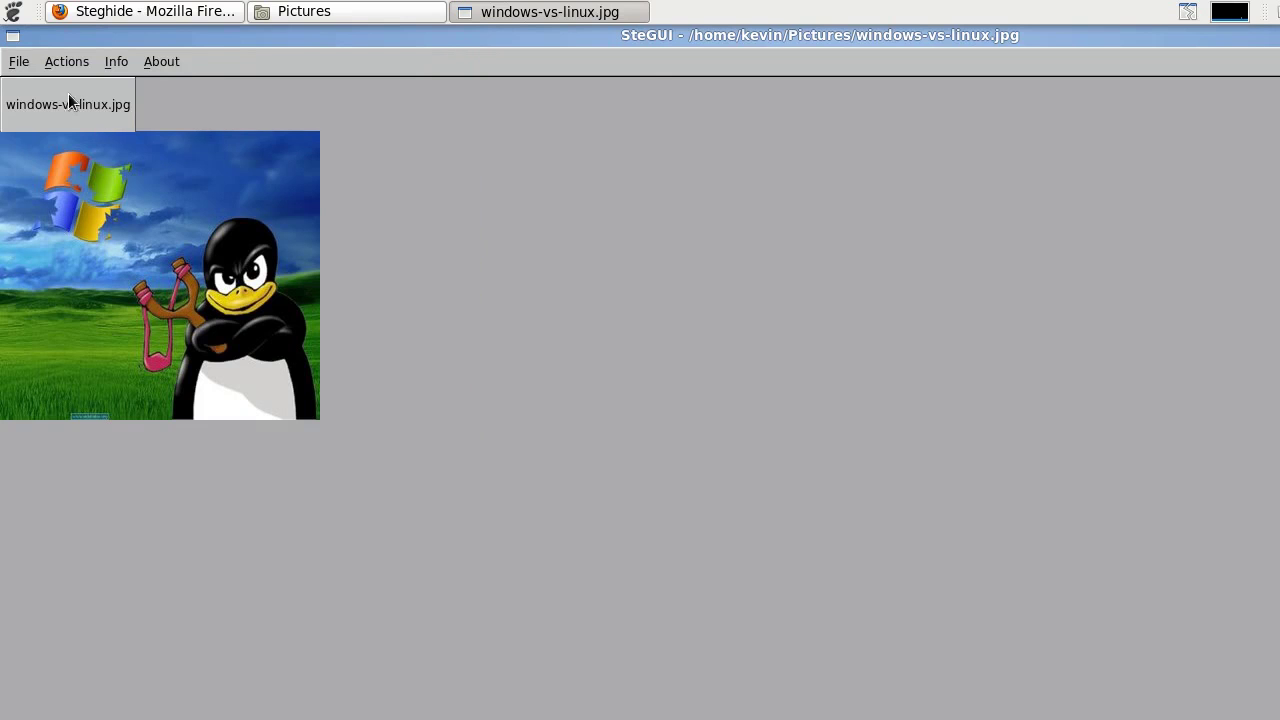
# - Start the Embed action on windows-vs-linux.jpg from the Actions menu
pyautogui.click(22, 62)
pyautogui.moveTo(57, 63)
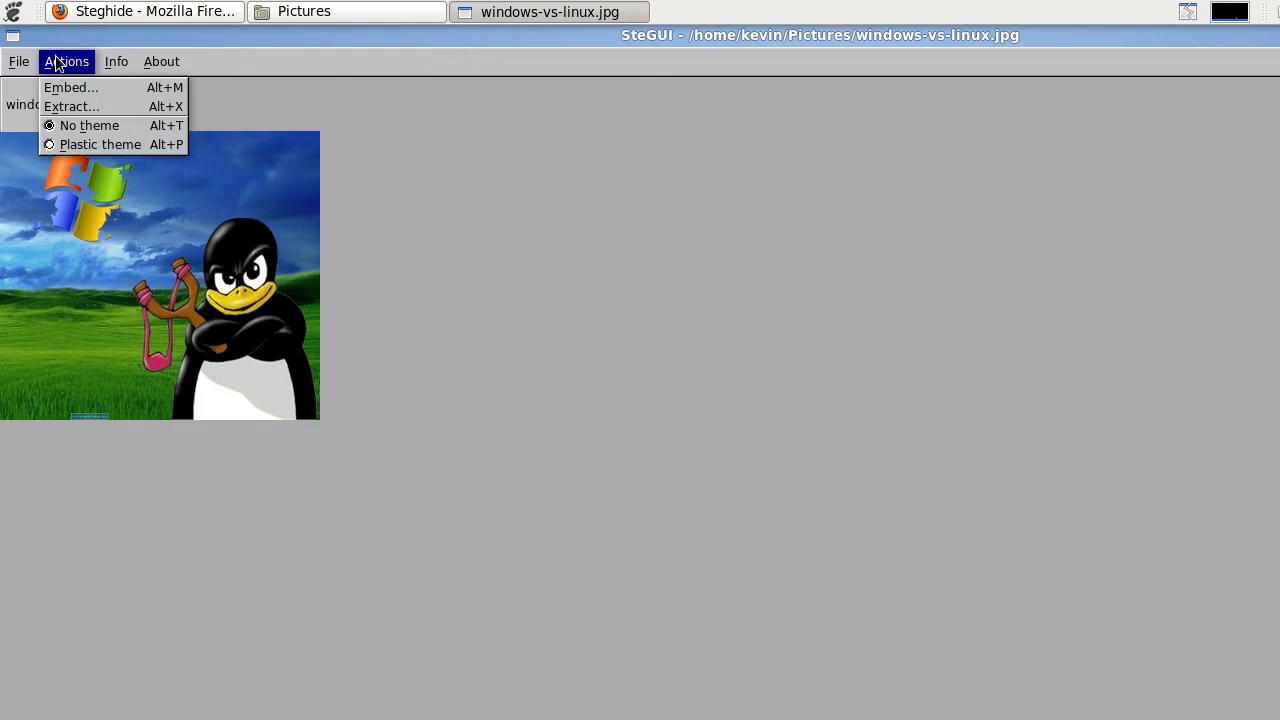
pyautogui.click(92, 94)
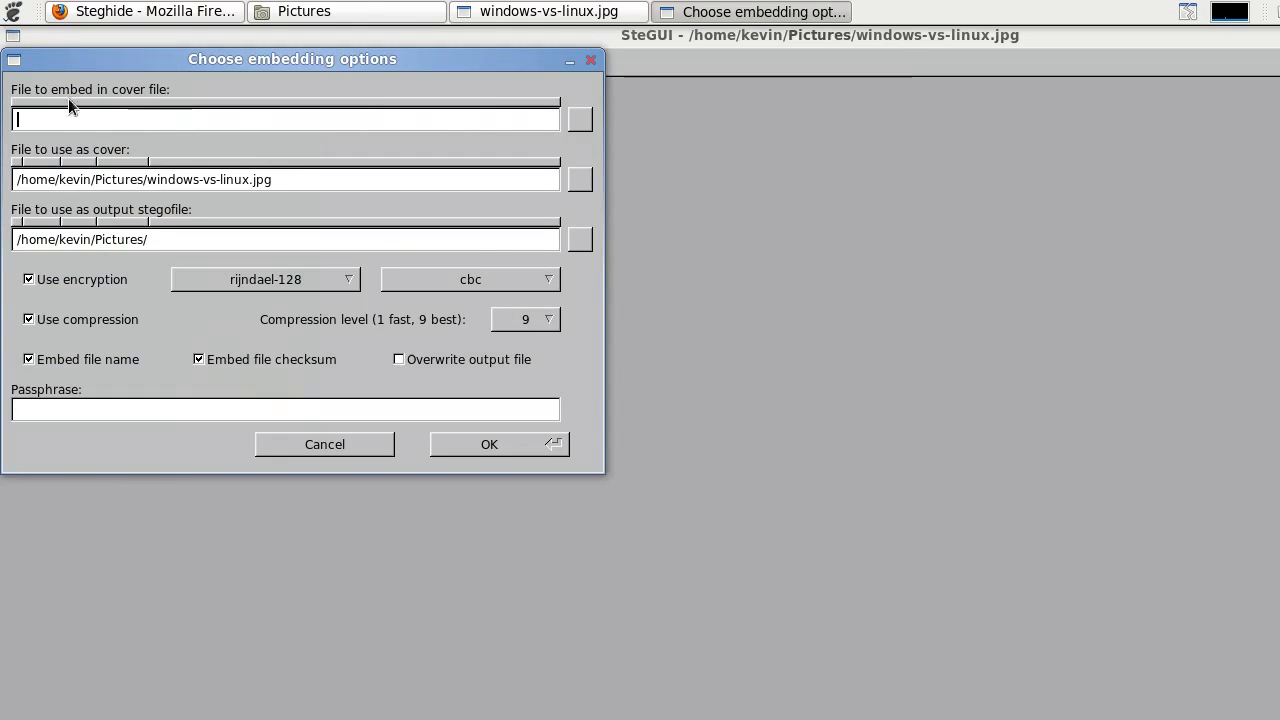
# - Choose text.txt from Pictures as the file to embed, filtering to Text files
pyautogui.click(579, 120)
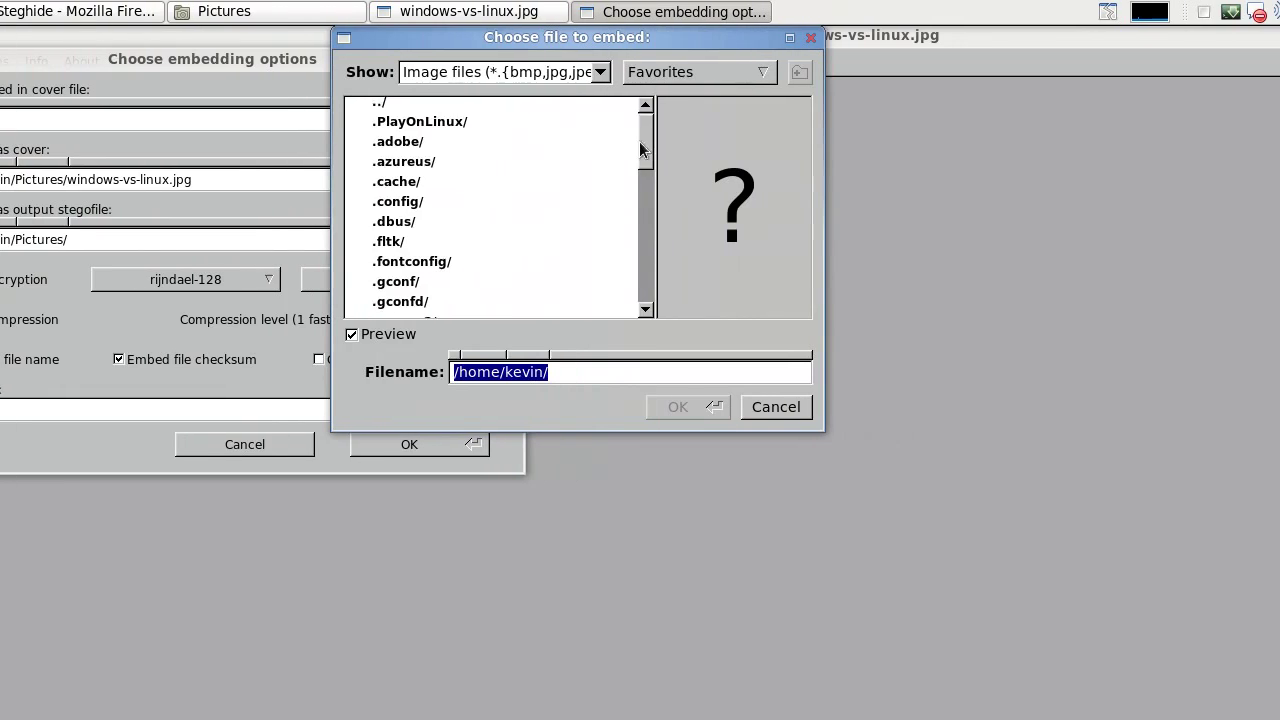
pyautogui.moveTo(721, 141); pyautogui.dragTo(722, 235)
pyautogui.moveTo(641, 235); pyautogui.dragTo(643, 268)
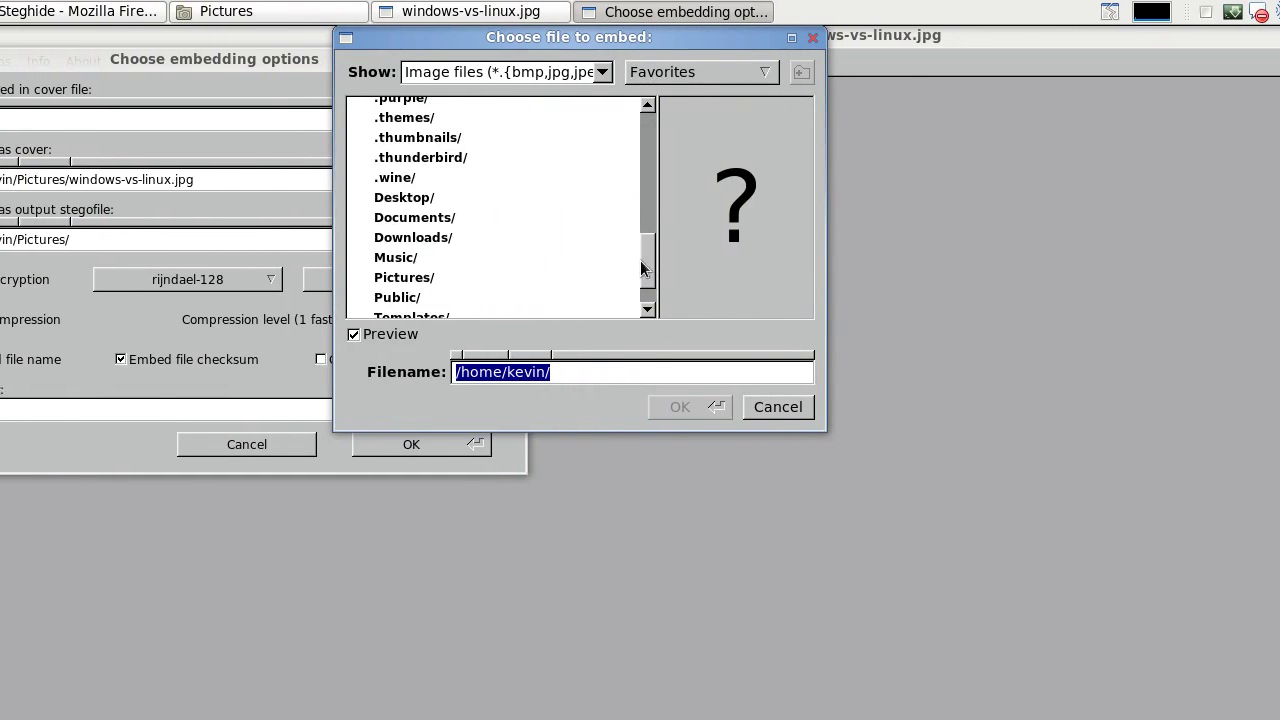
pyautogui.click(423, 277)
pyautogui.doubleClick(505, 277)
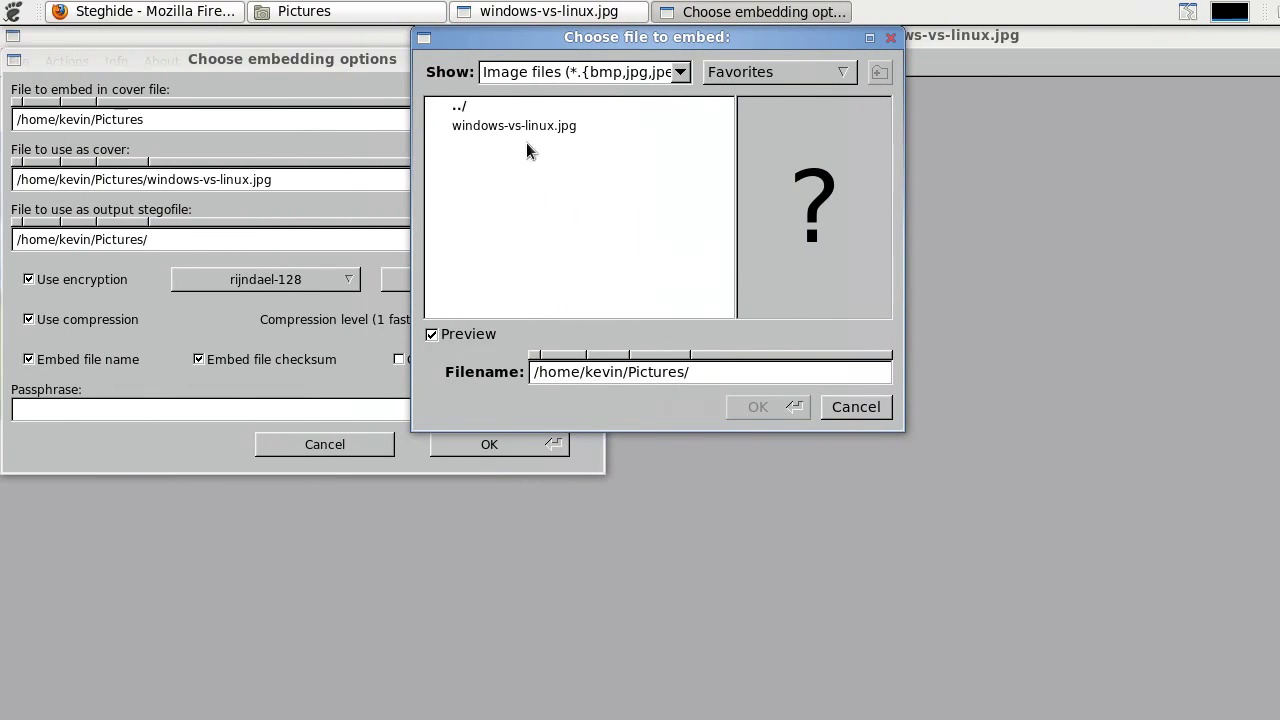
pyautogui.click(586, 78)
pyautogui.click(582, 113)
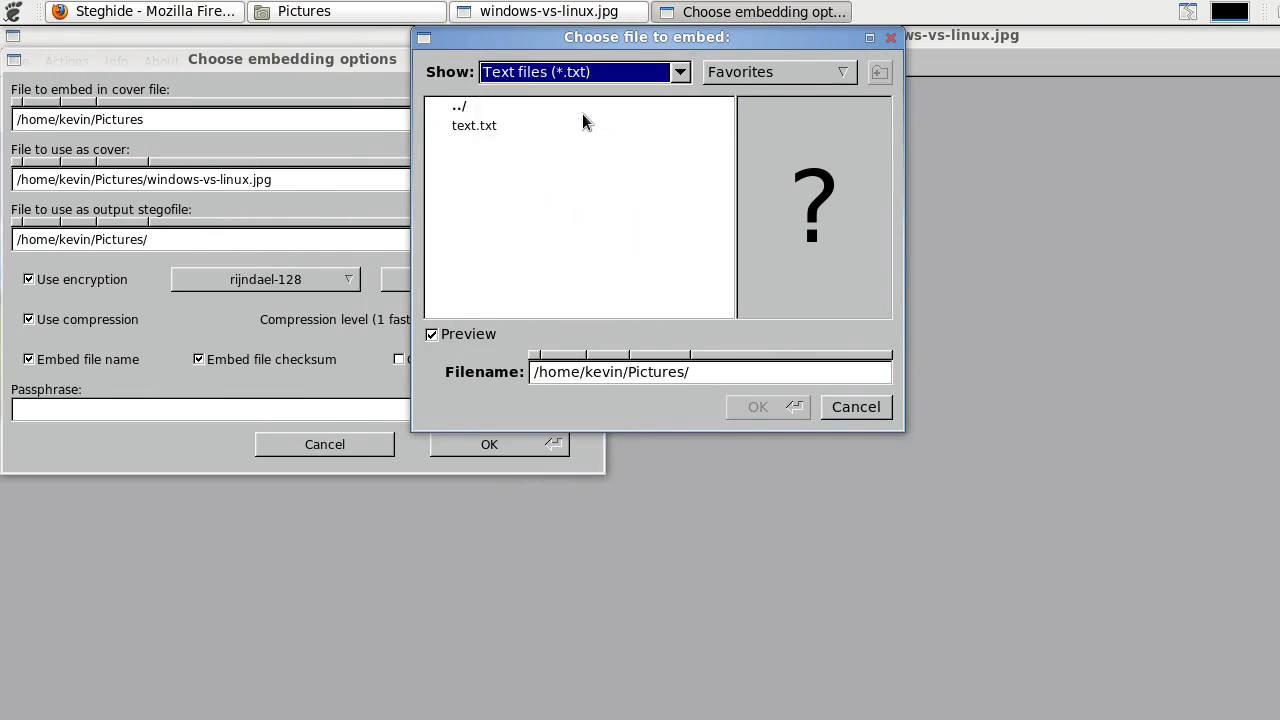
pyautogui.click(475, 126)
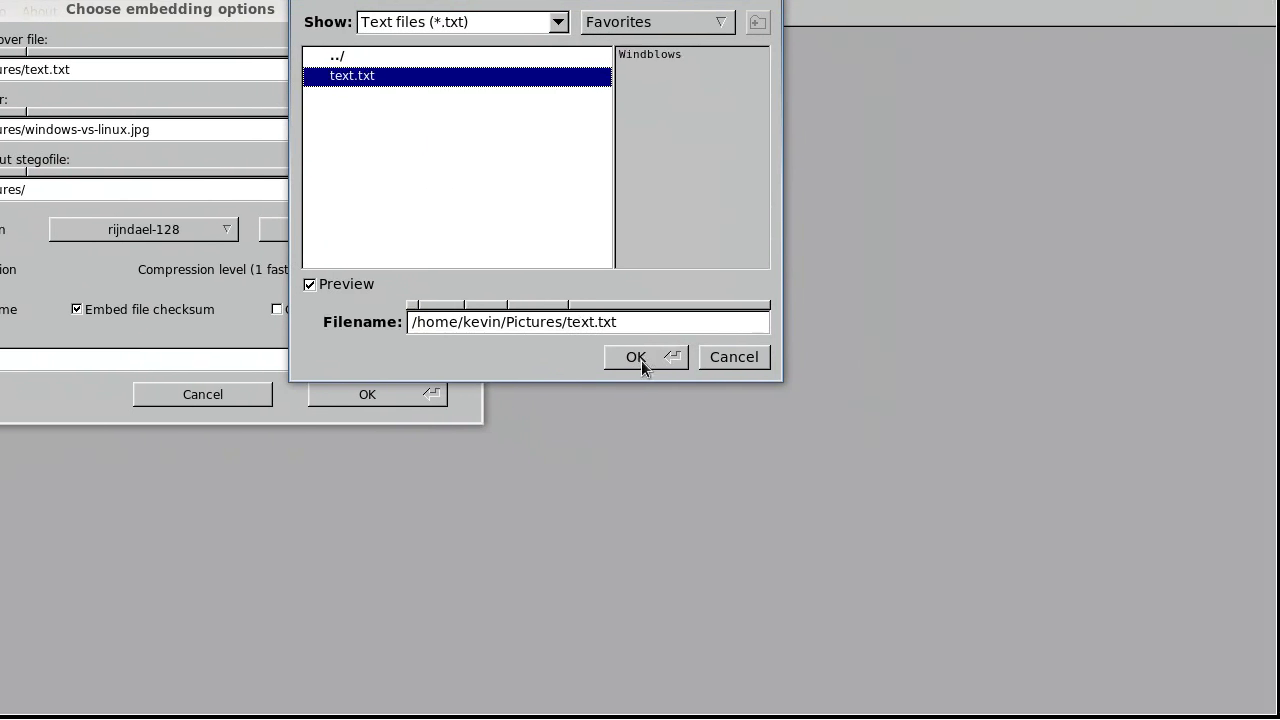
pyautogui.click(758, 406)
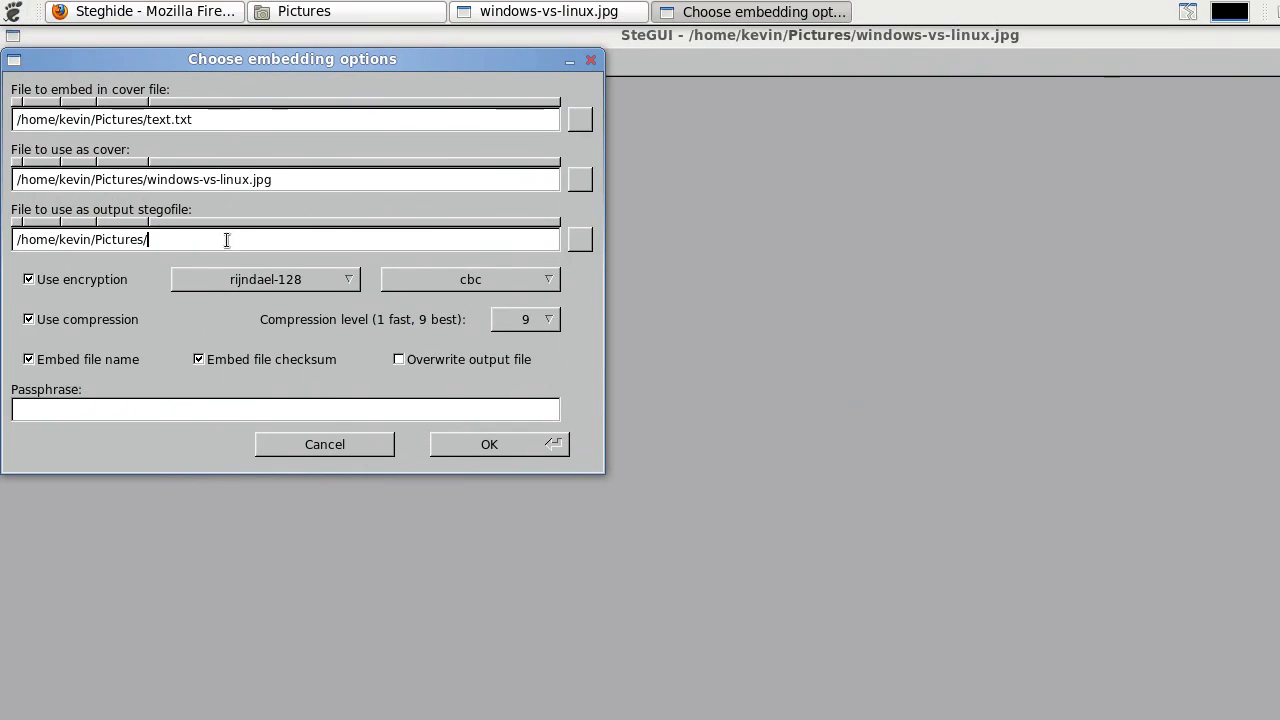
# - Name the output stegofile embedded.jpg, keeping rijndael-128 encryption in cbc mode
pyautogui.write('.jpg')
pyautogui.click(285, 286)
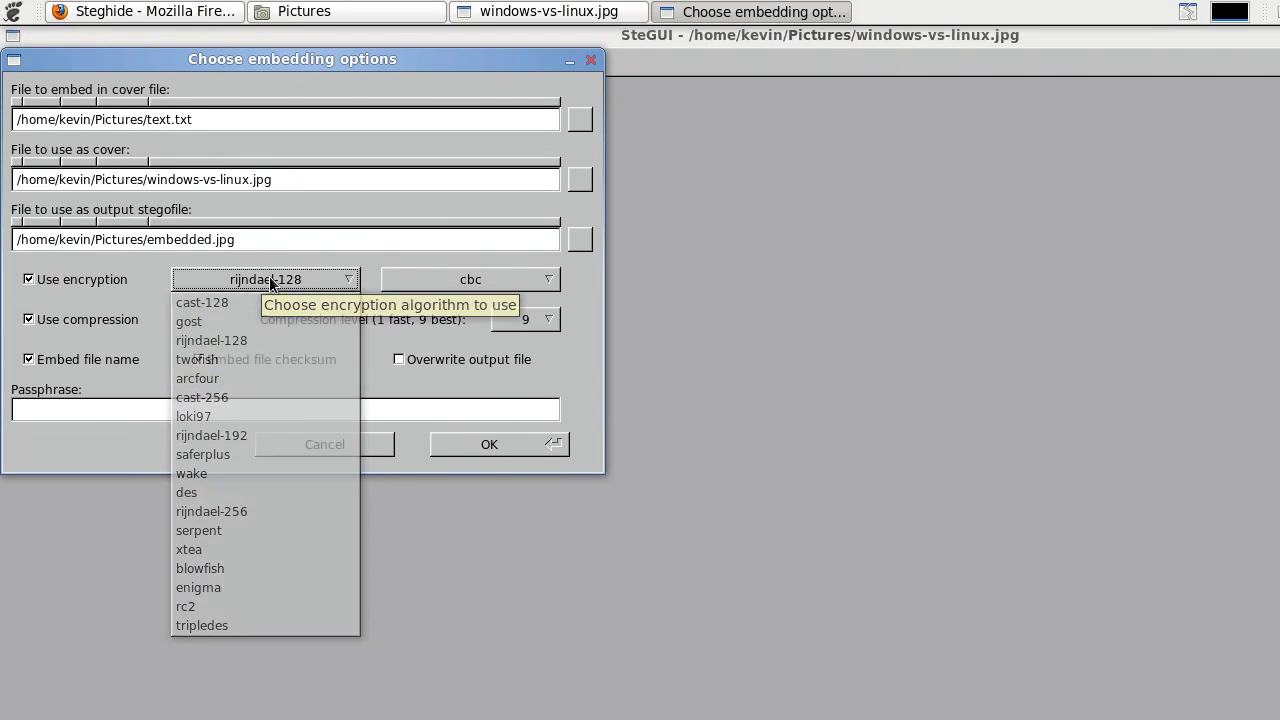
pyautogui.click(269, 276)
pyautogui.click(409, 279)
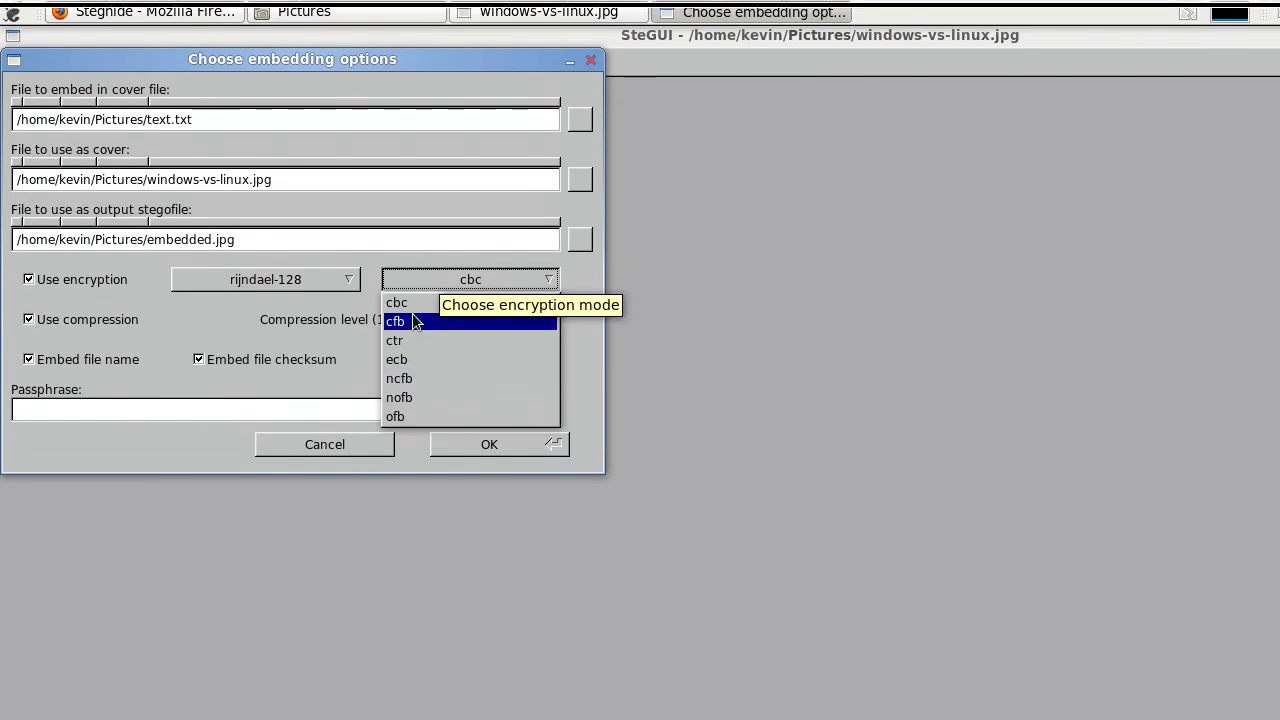
pyautogui.click(386, 268)
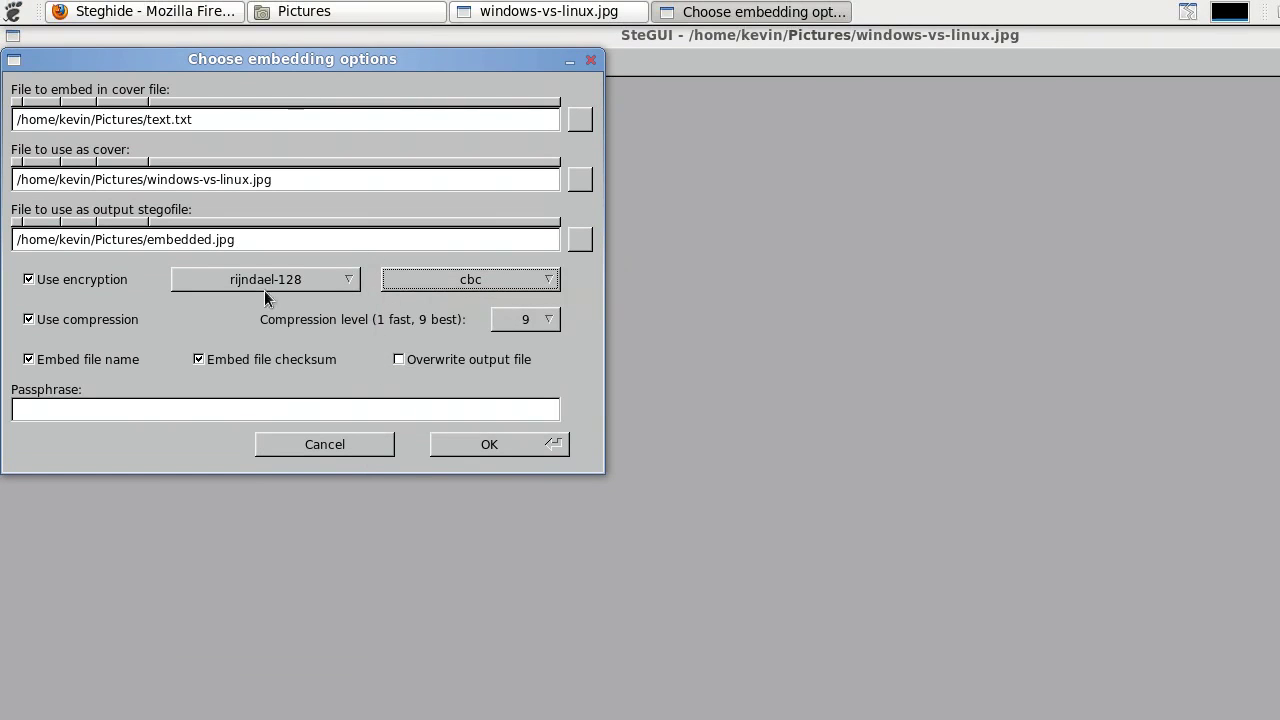
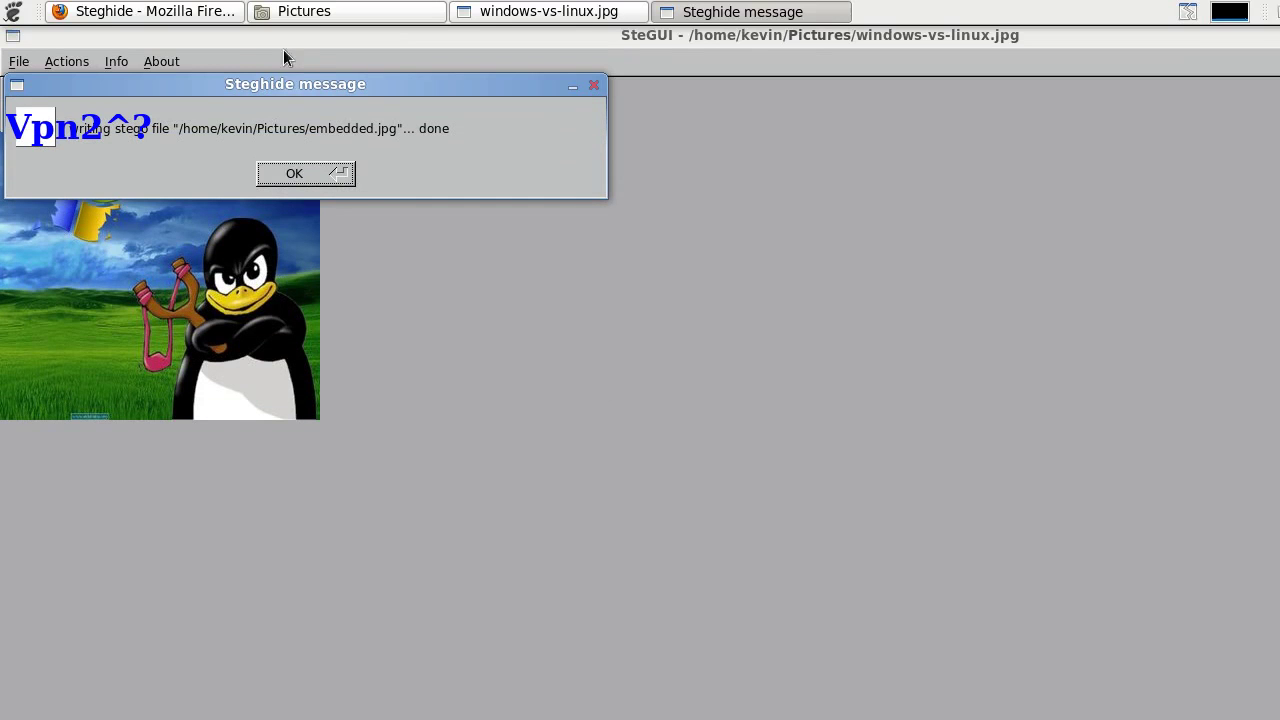
# - Dismiss the Steghide notice, preview embedded.jpg in Image Viewer from the Pictures folder, then close it
pyautogui.click(340, 174)
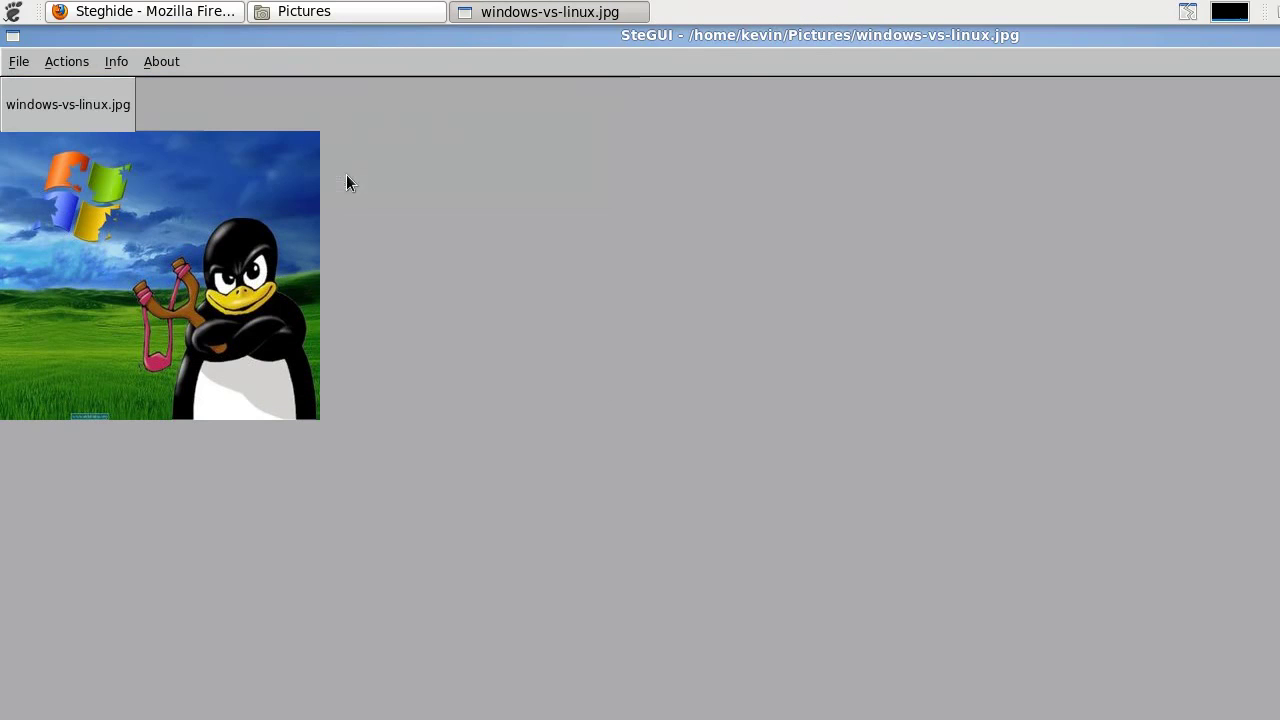
pyautogui.click(330, 14)
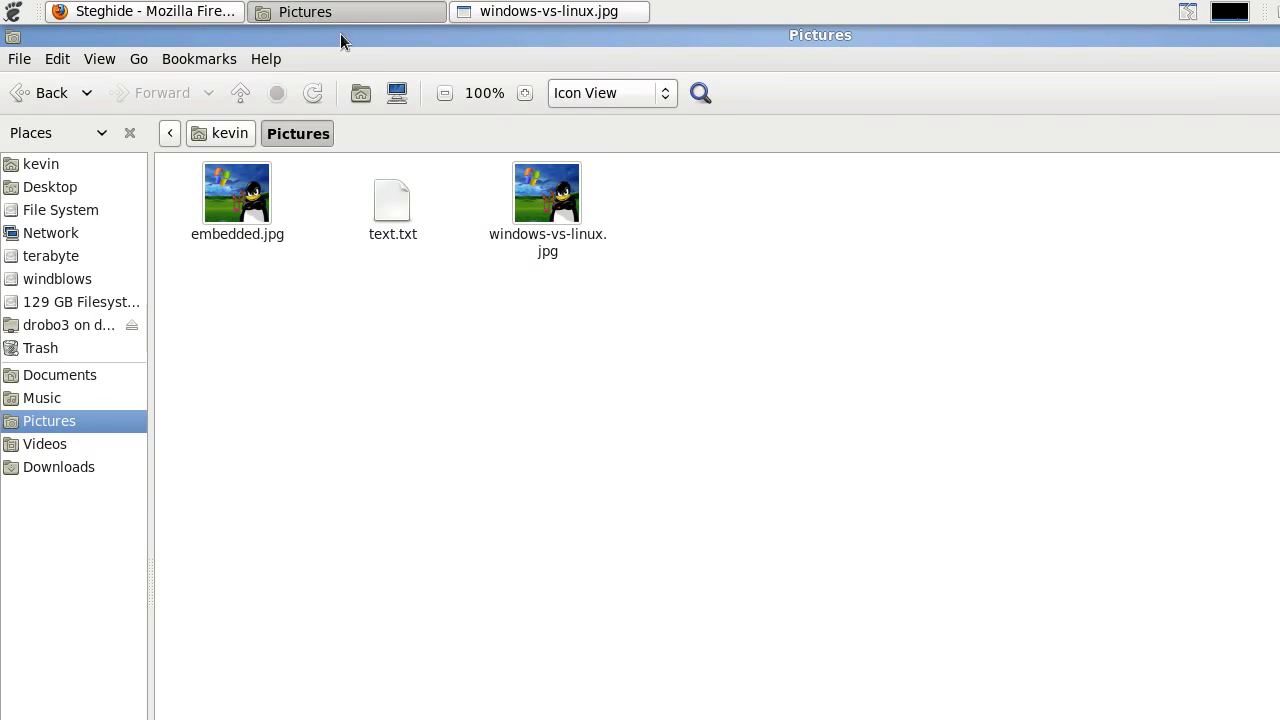
pyautogui.rightClick(237, 208)
pyautogui.click(258, 217)
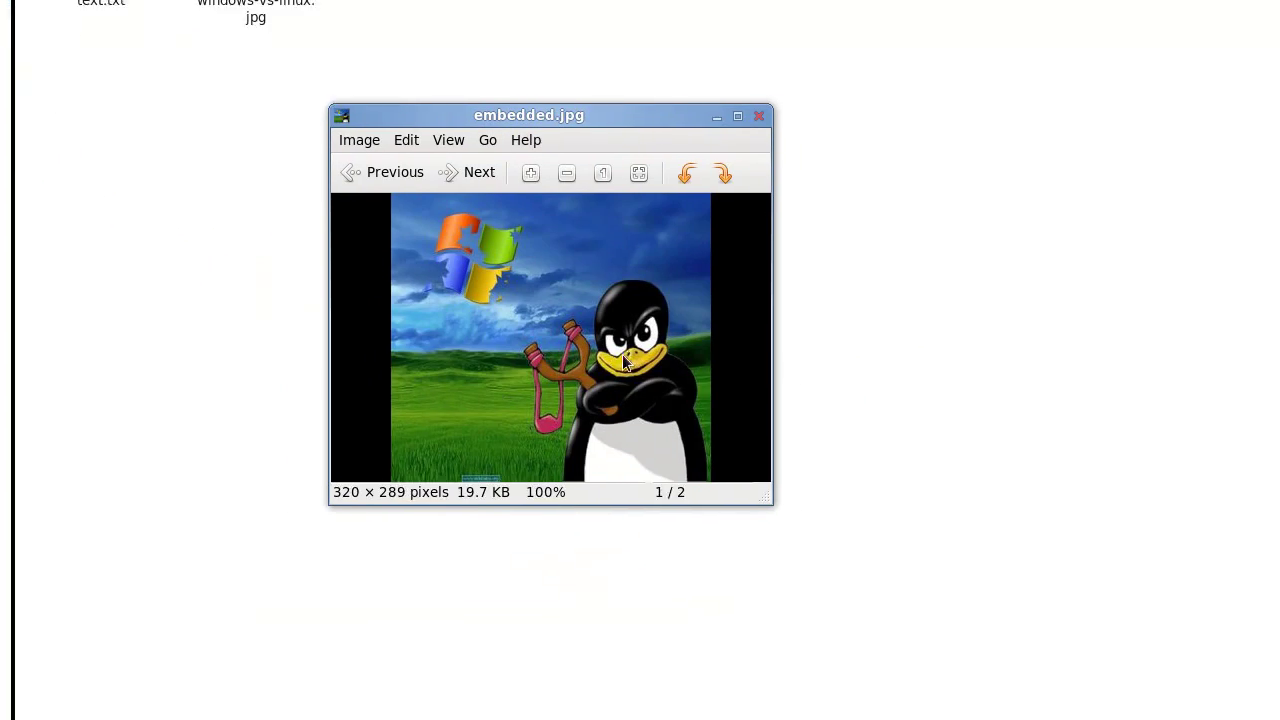
pyautogui.scroll(4, 623, 563)
pyautogui.scroll(-3, 644, 357)
pyautogui.scroll(2, 644, 357)
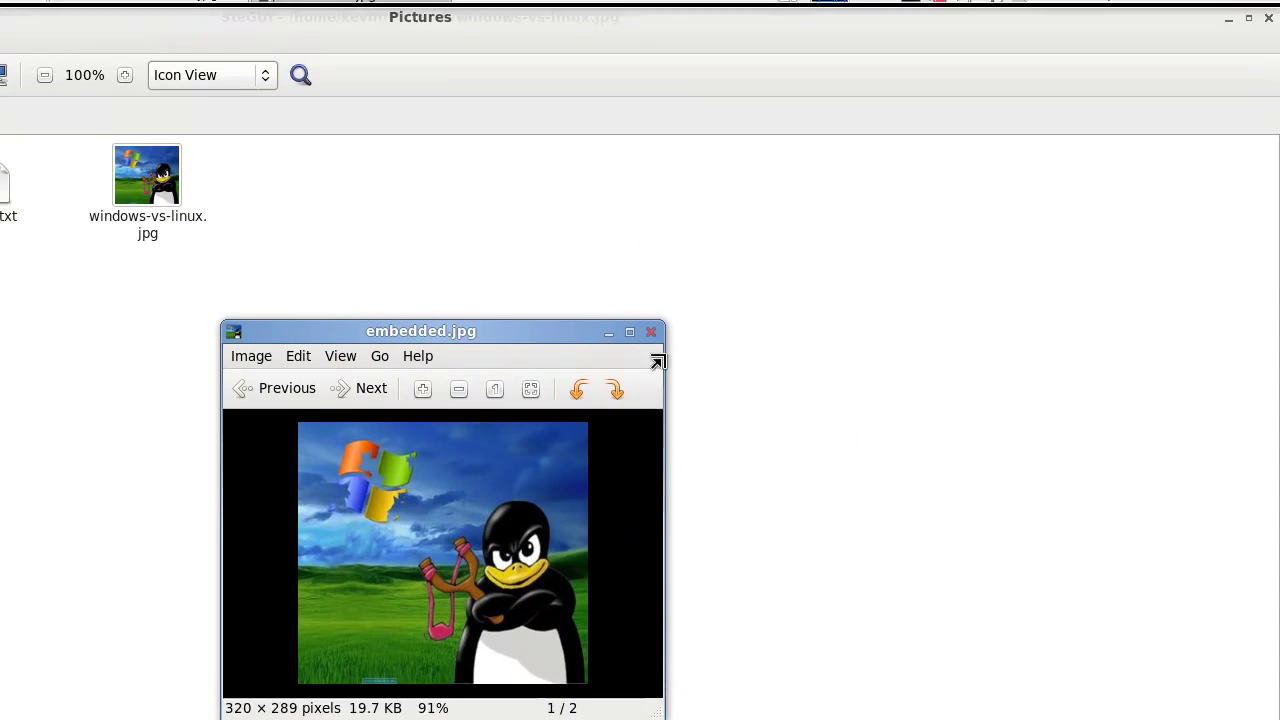
pyautogui.click(651, 332)
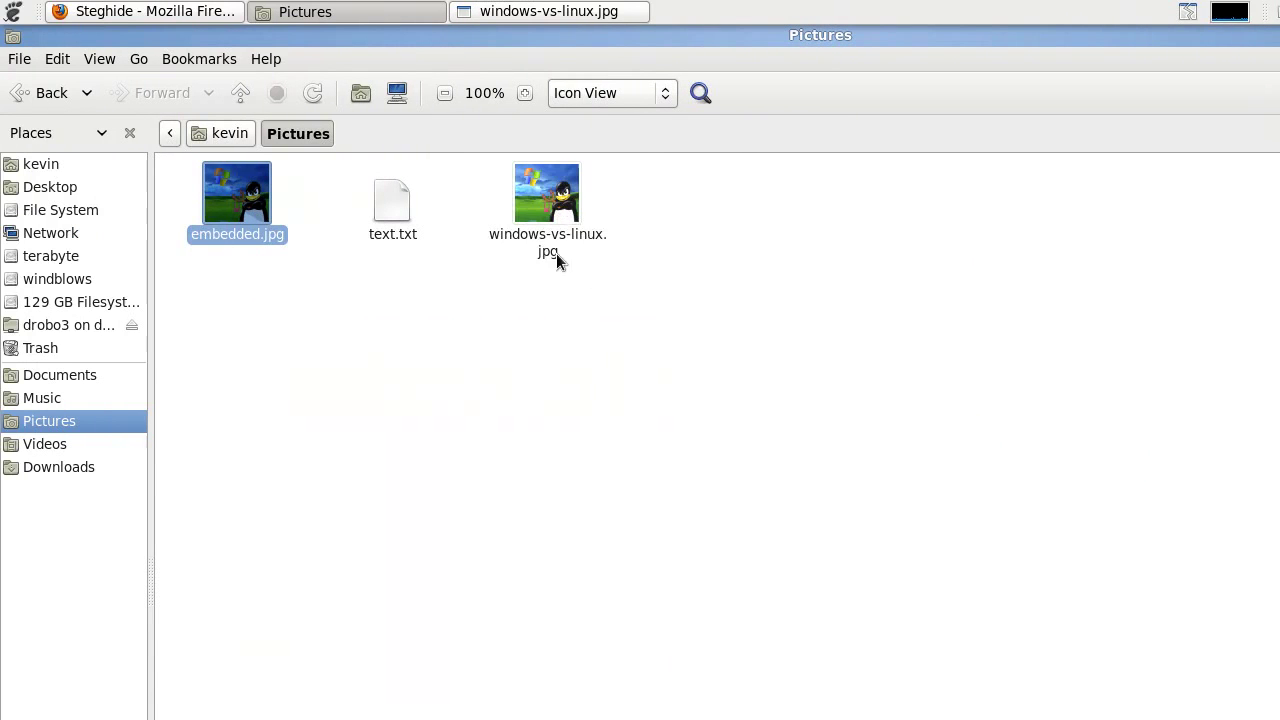
pyautogui.click(540, 228)
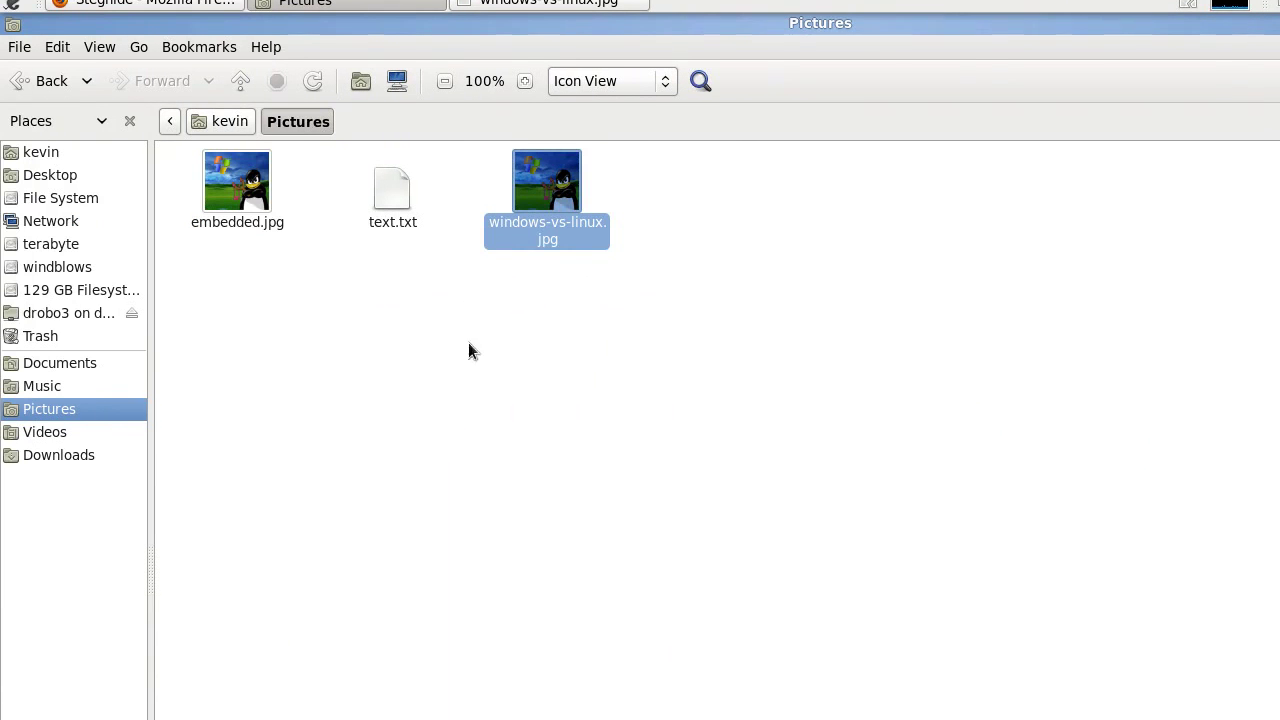
pyautogui.rightClick(525, 245)
pyautogui.click(620, 360)
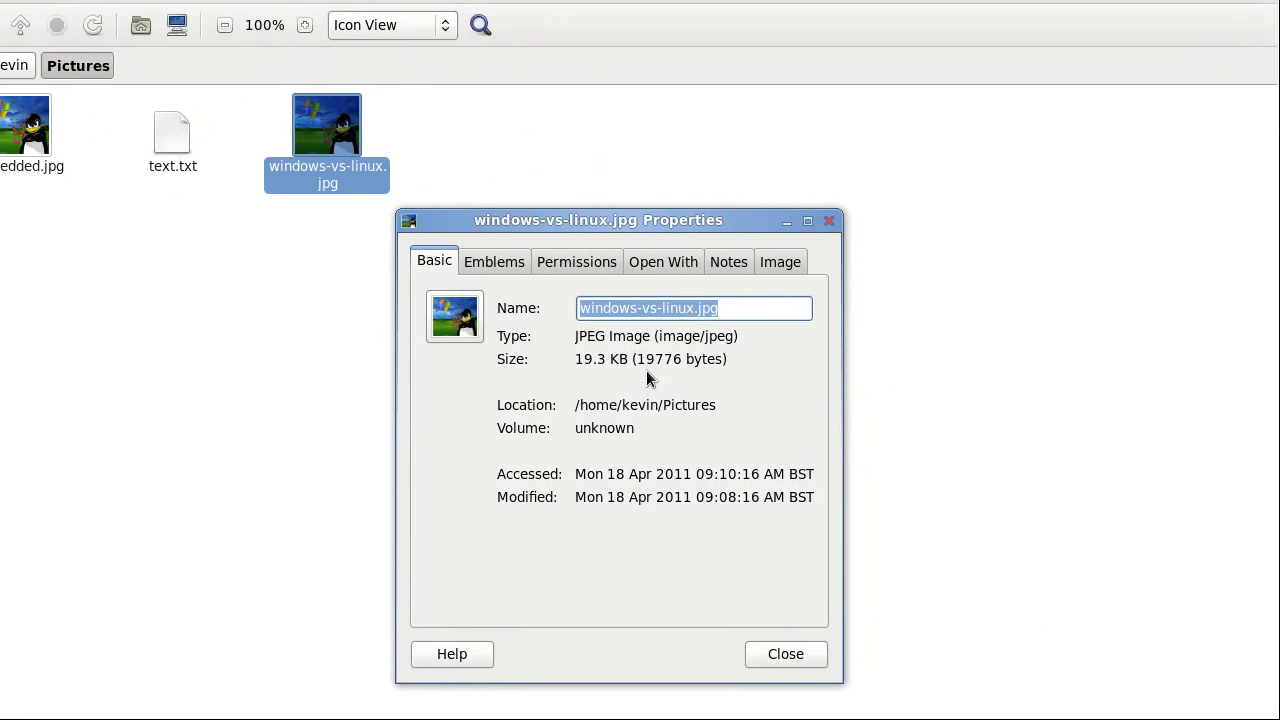
pyautogui.click(640, 392)
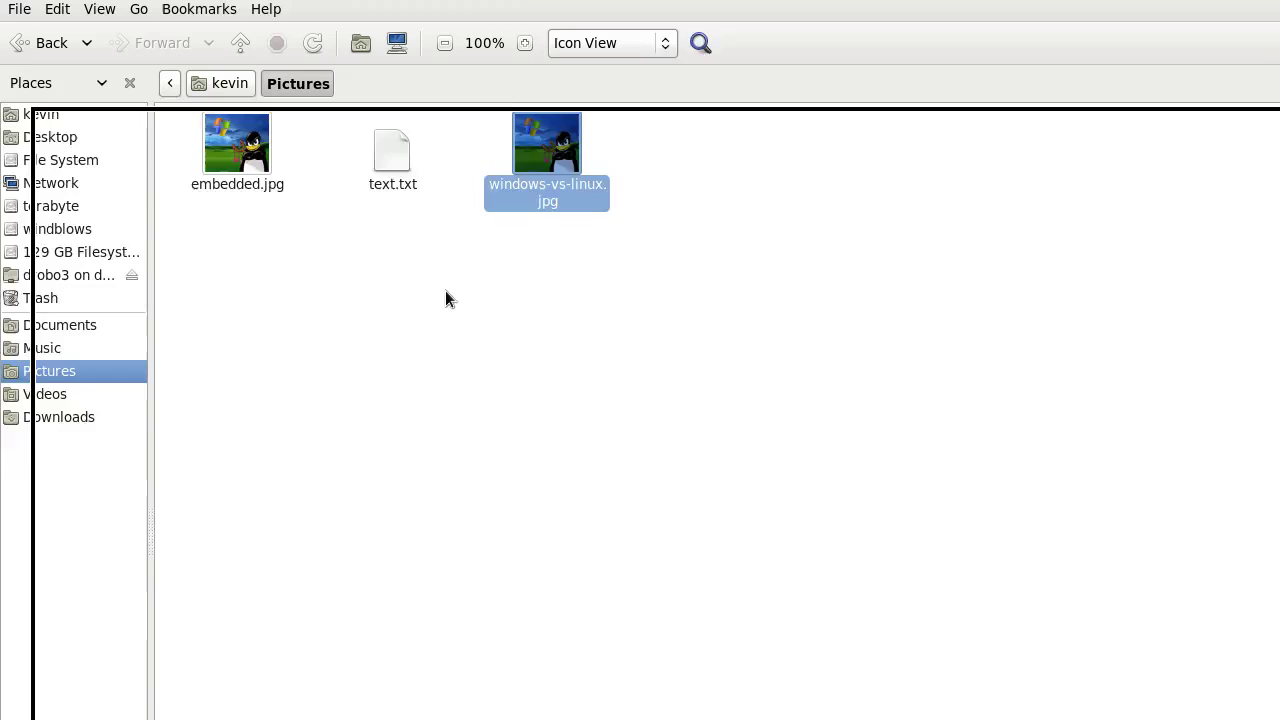
pyautogui.rightClick(274, 246)
pyautogui.click(331, 357)
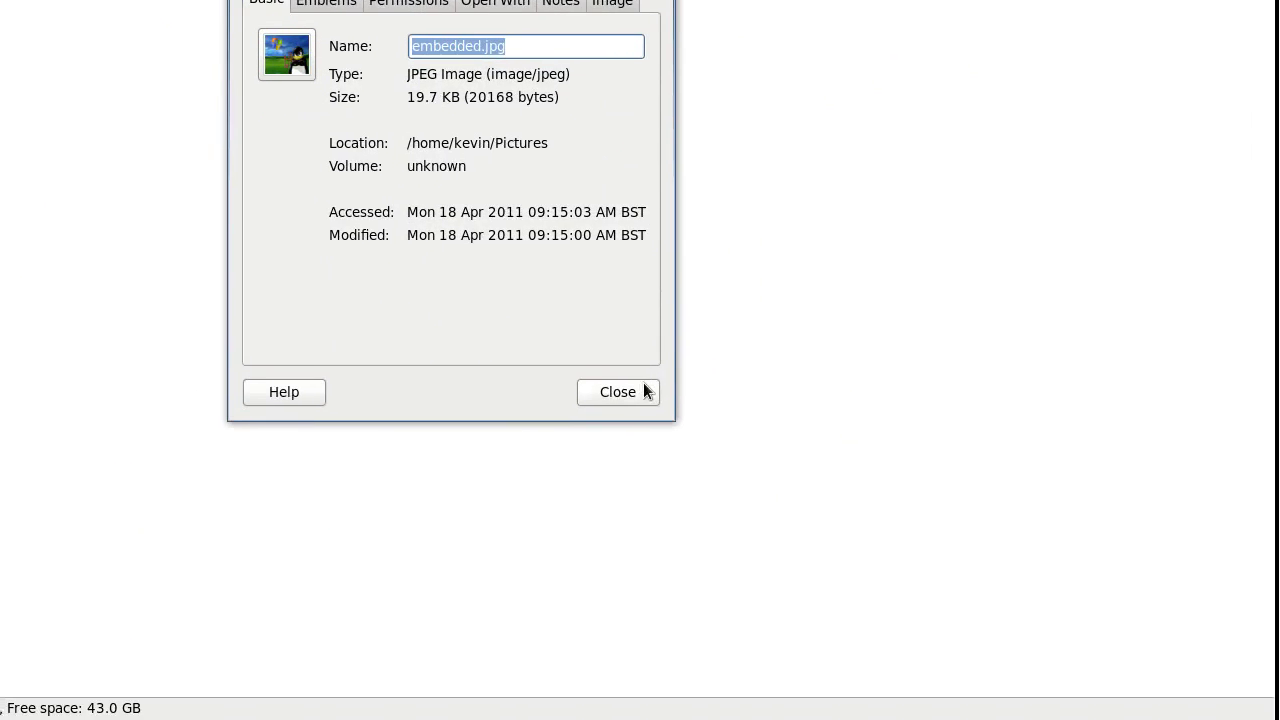
pyautogui.click(795, 614)
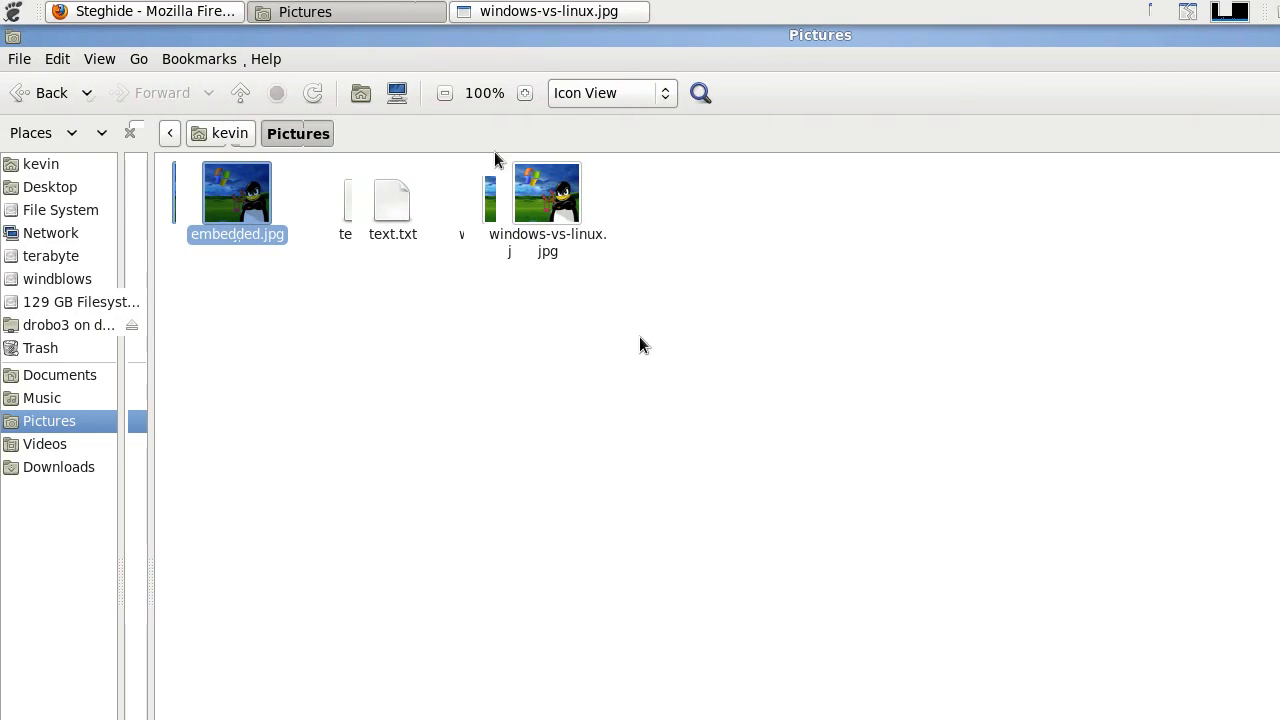
pyautogui.rightClick(550, 187)
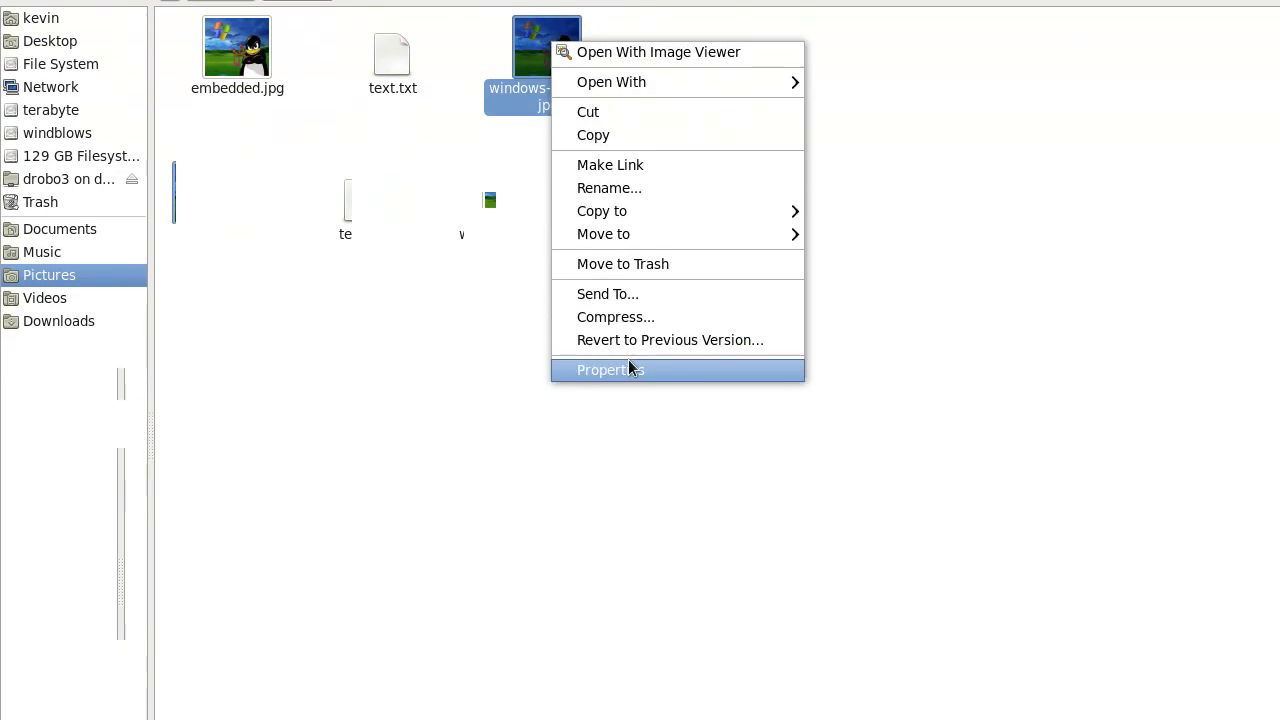
pyautogui.click(631, 446)
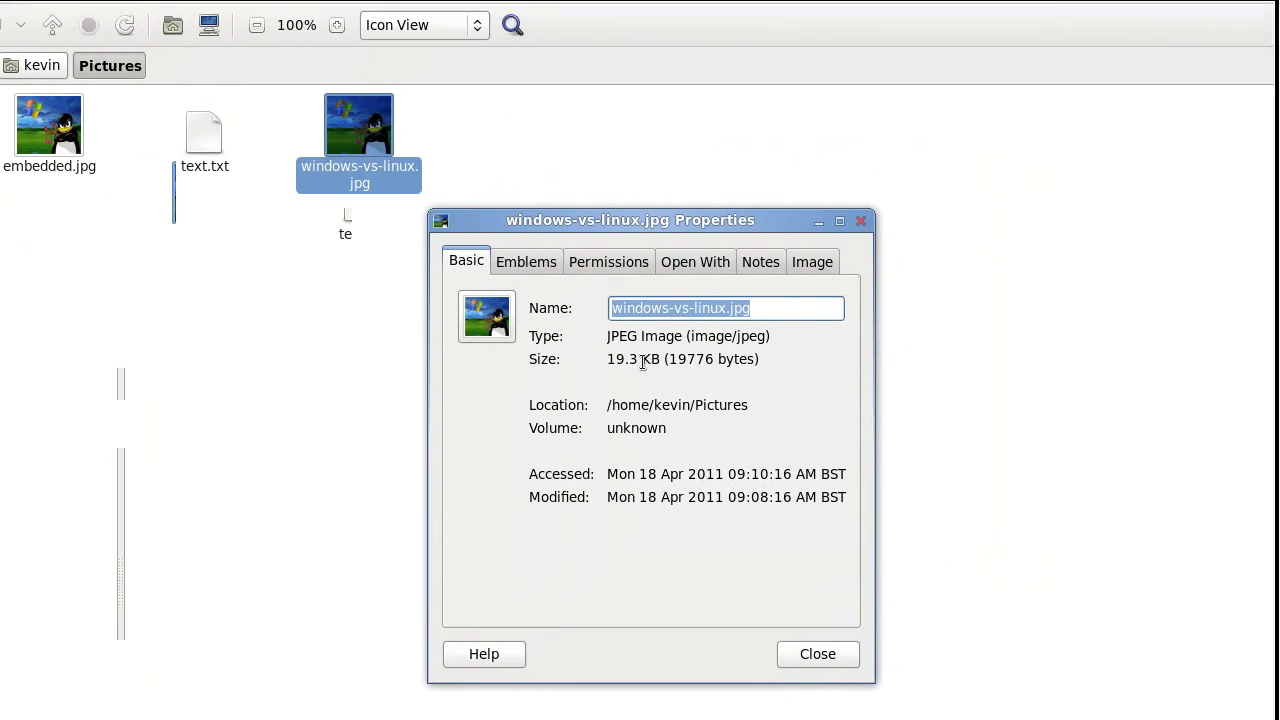
pyautogui.moveTo(655, 345); pyautogui.dragTo(667, 345)
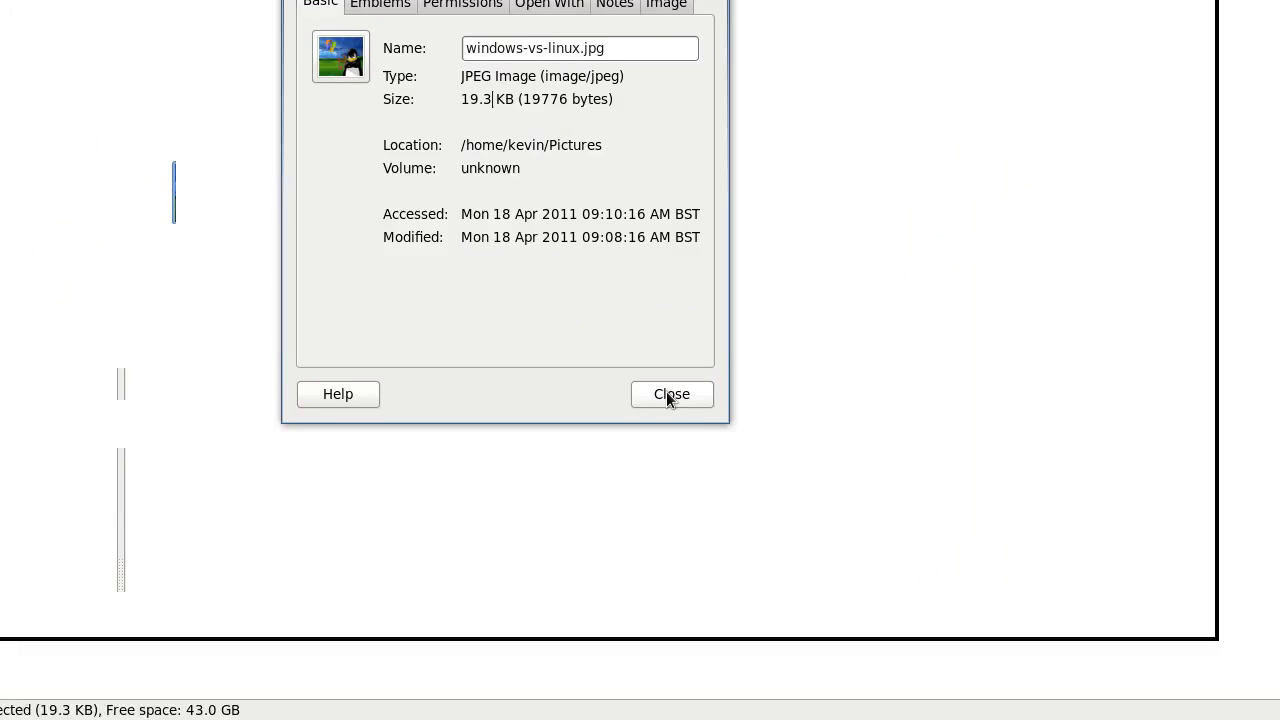
pyautogui.click(821, 654)
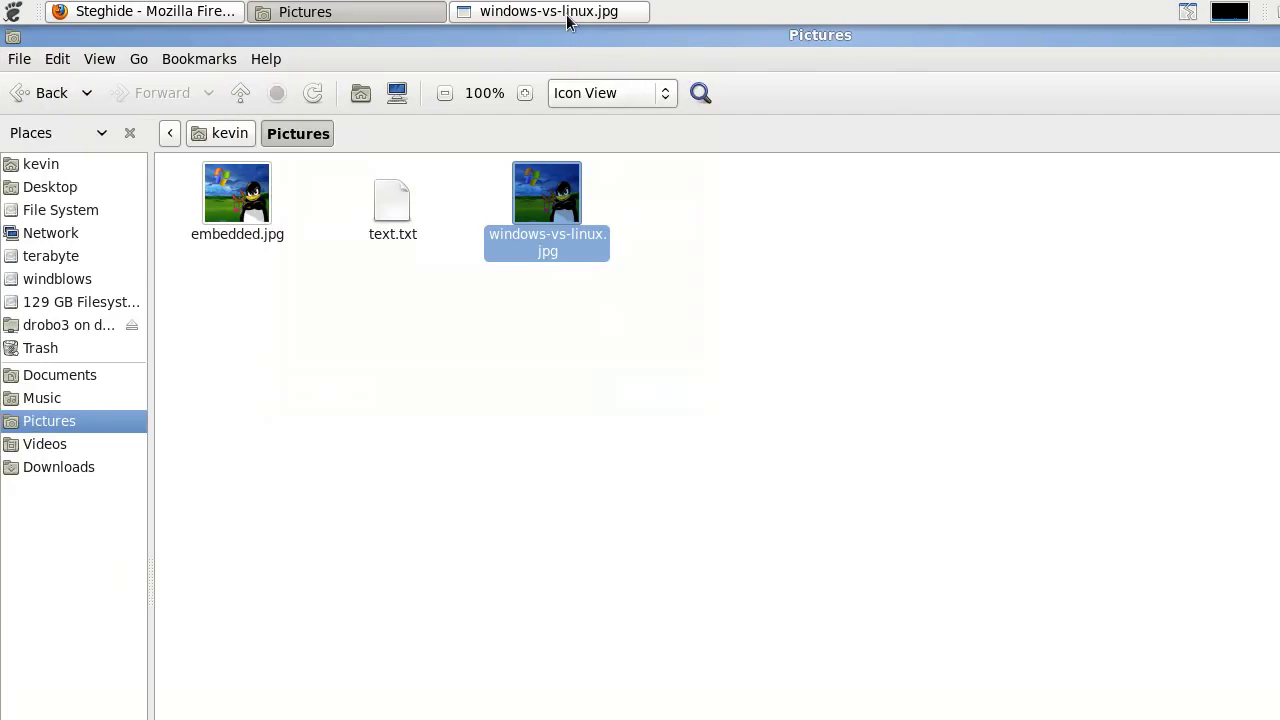
pyautogui.click(565, 14)
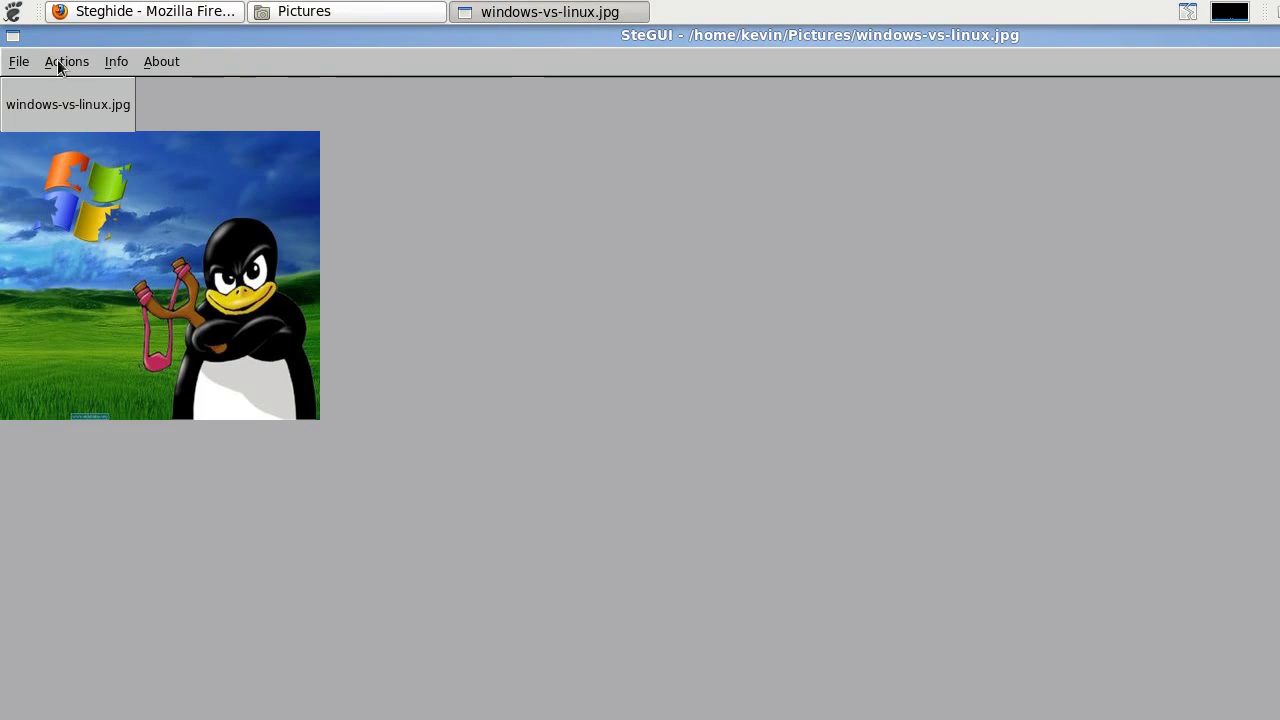
# - Quit SteGUI and confirm, then dismiss the Applications menu without launching anything
pyautogui.click(20, 63)
pyautogui.click(51, 182)
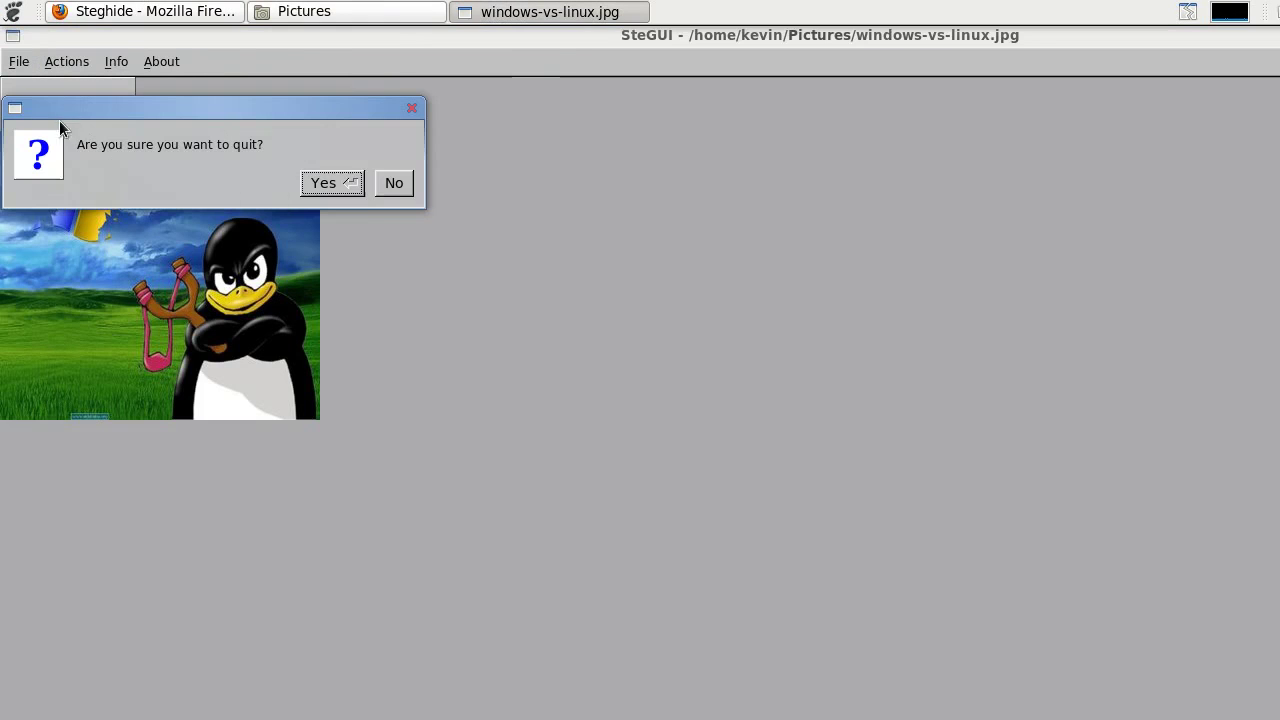
pyautogui.click(336, 182)
pyautogui.click(14, 10)
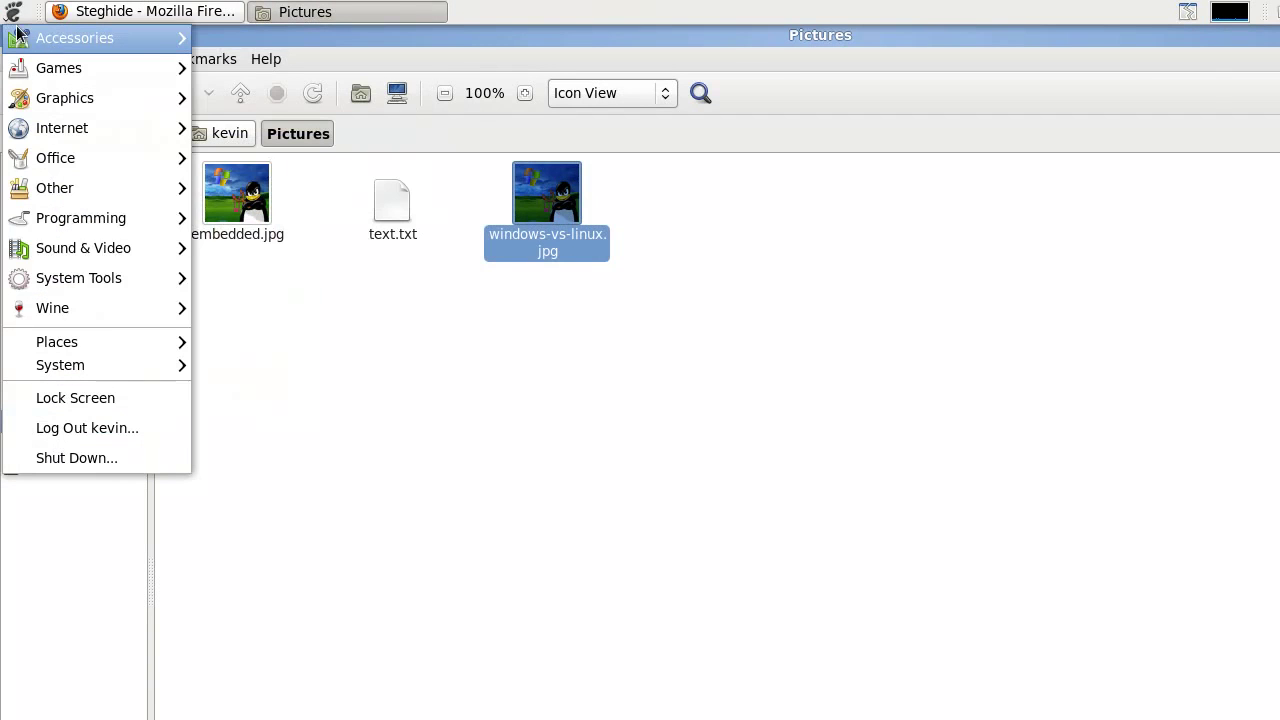
pyautogui.moveTo(76, 47)
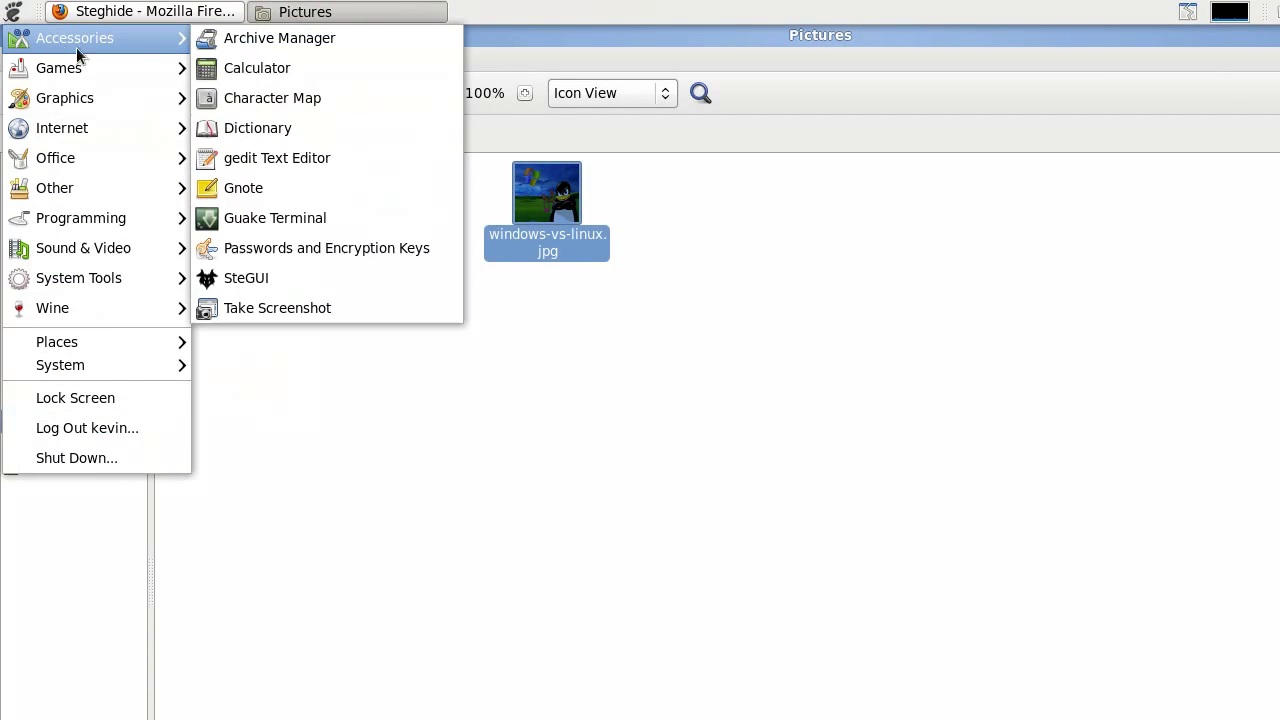
pyautogui.click(297, 283)
# - Move text.txt and windows-vs-linux.jpg from the Pictures folder to the Trash
pyautogui.moveTo(604, 424); pyautogui.dragTo(383, 190)
pyautogui.rightClick(383, 190)
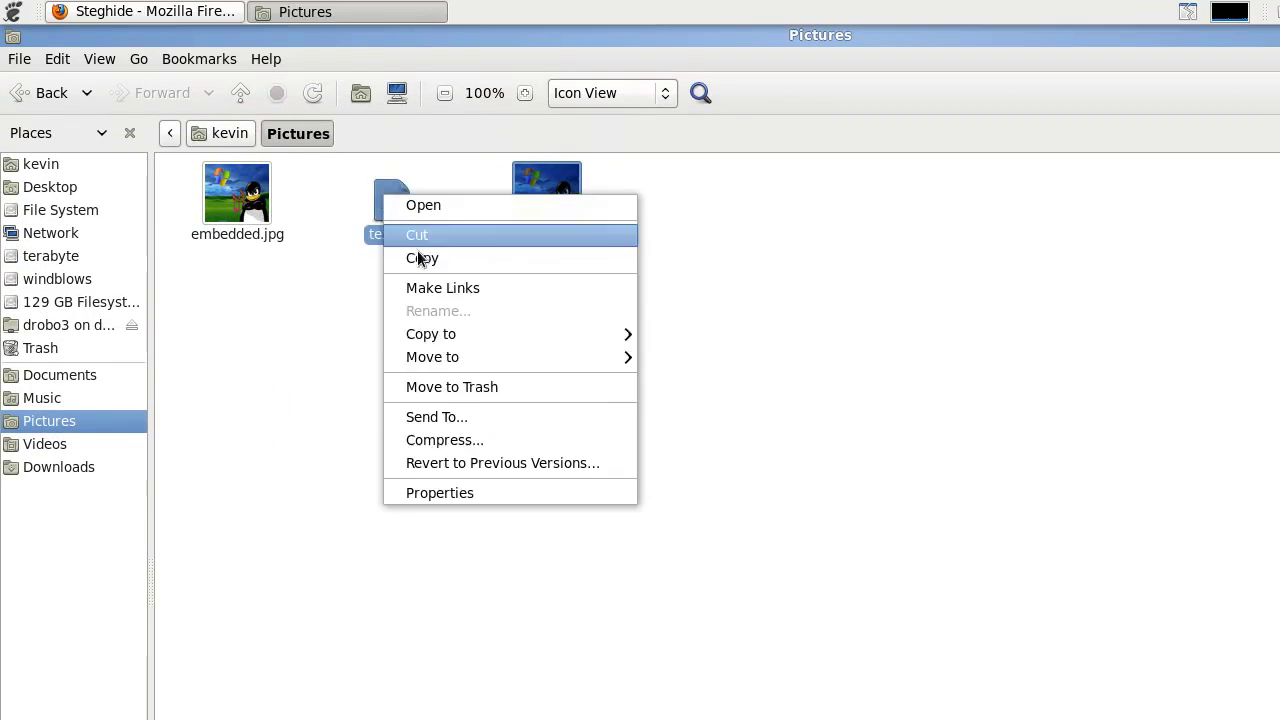
pyautogui.click(464, 385)
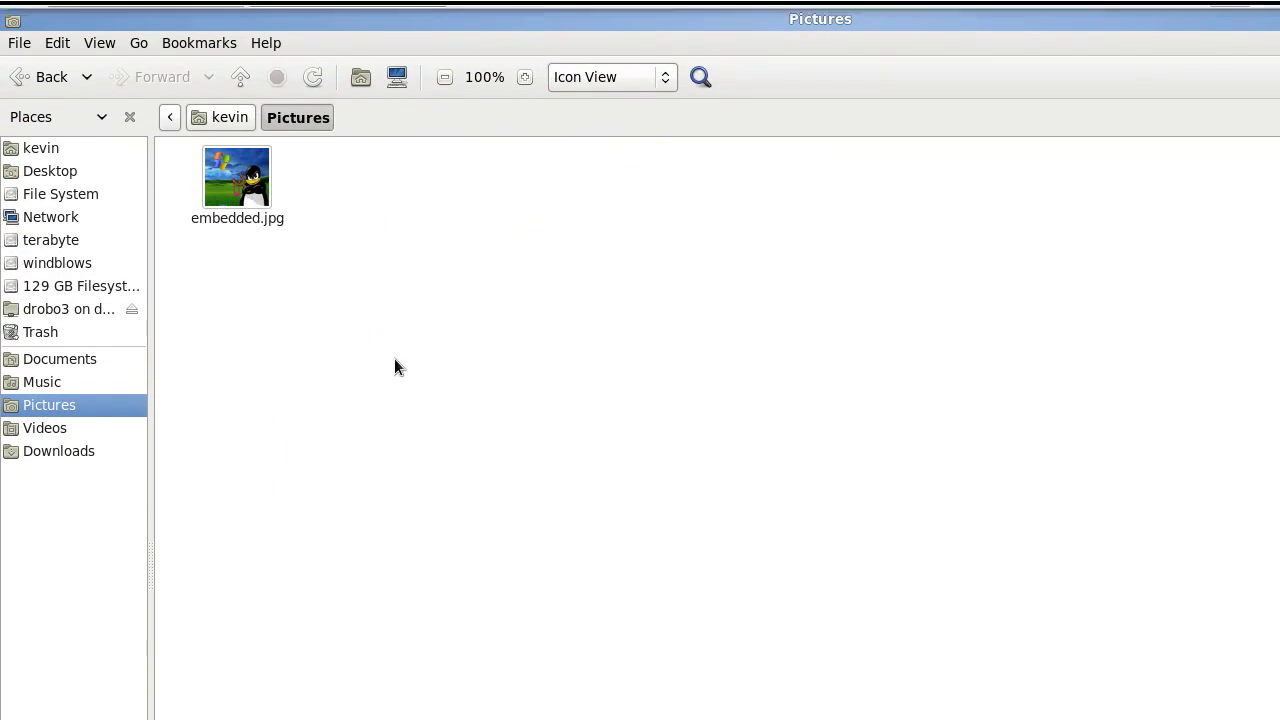
# - Launch SteGUI from Accessories and open Pictures/embedded.jpg in it
pyautogui.click(6, 8)
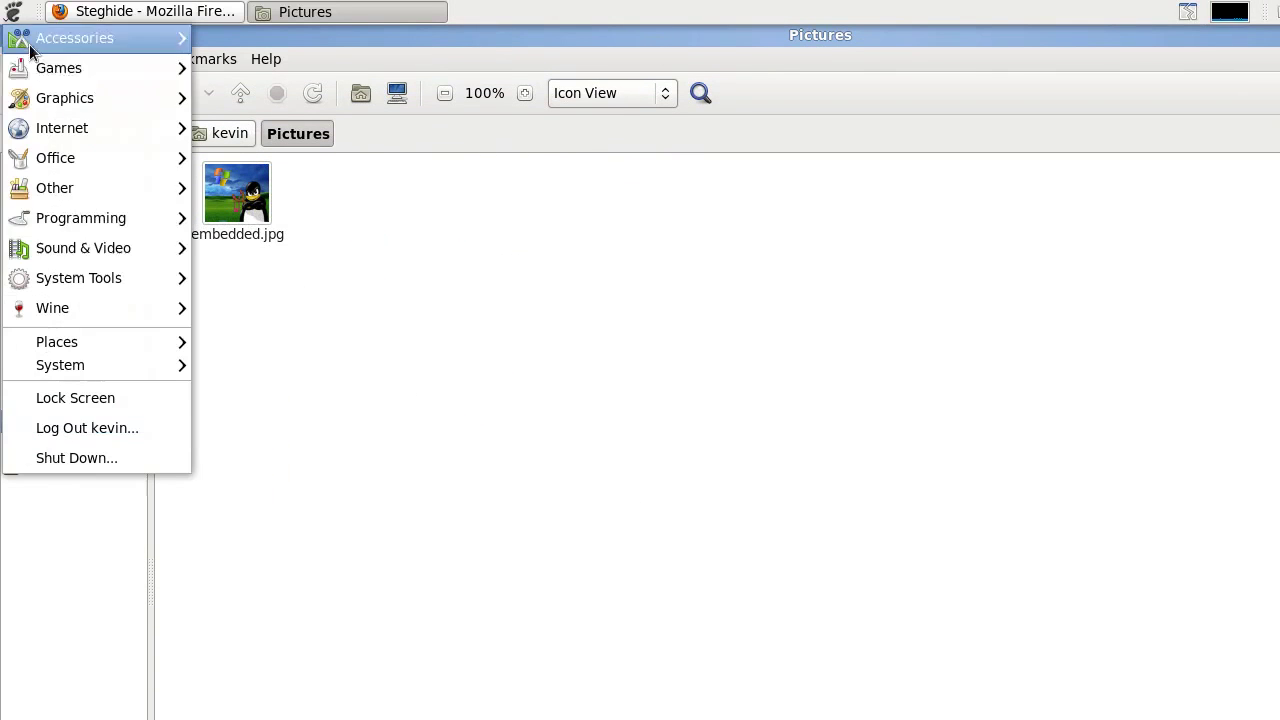
pyautogui.moveTo(140, 38)
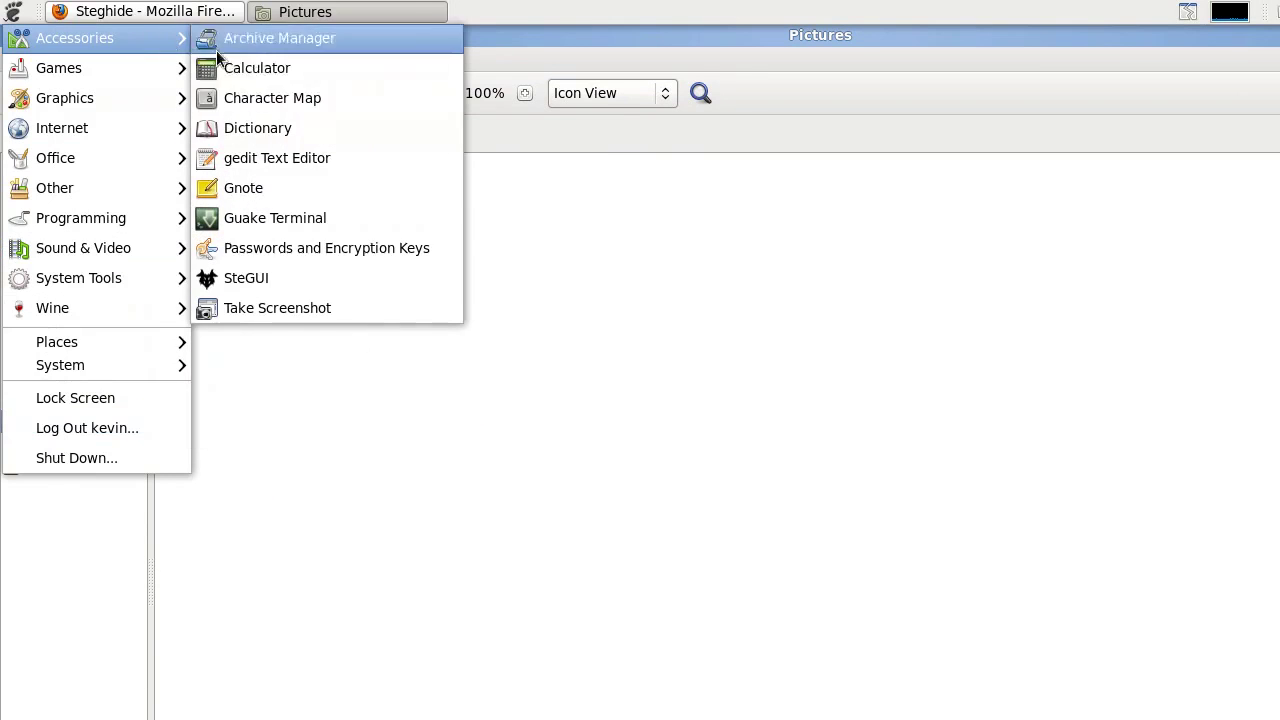
pyautogui.click(283, 279)
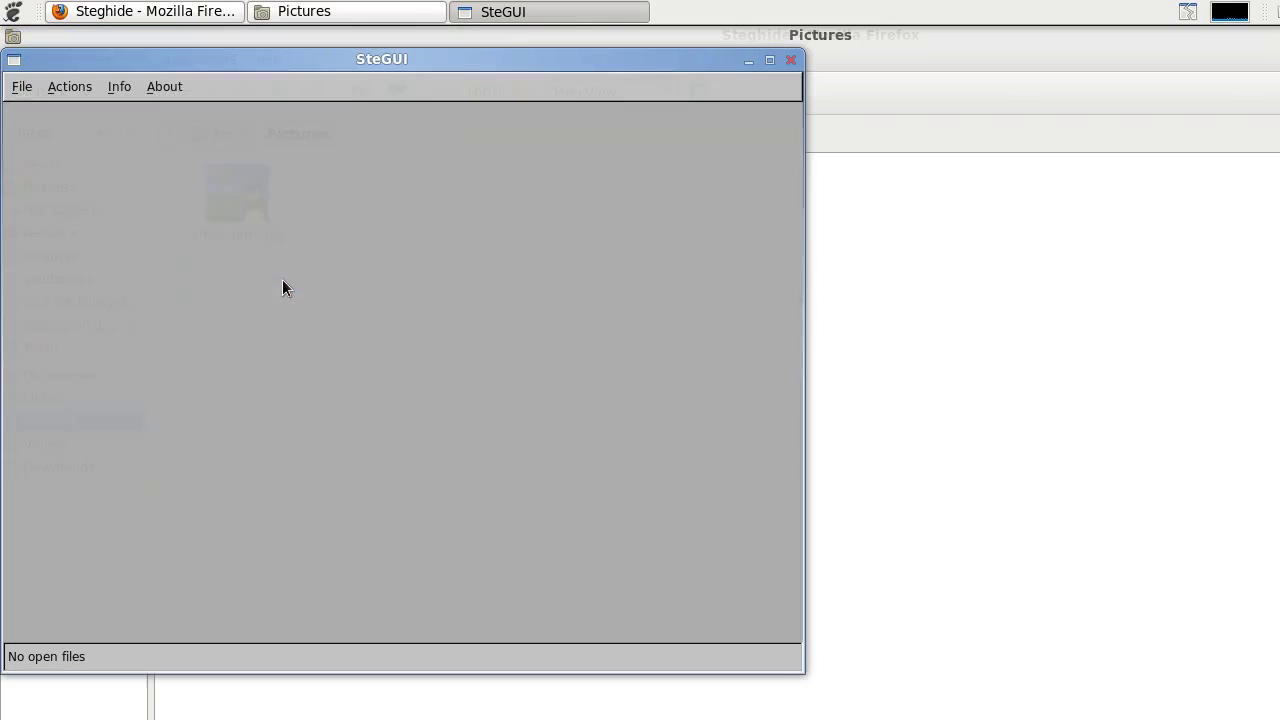
pyautogui.click(21, 86)
pyautogui.click(42, 109)
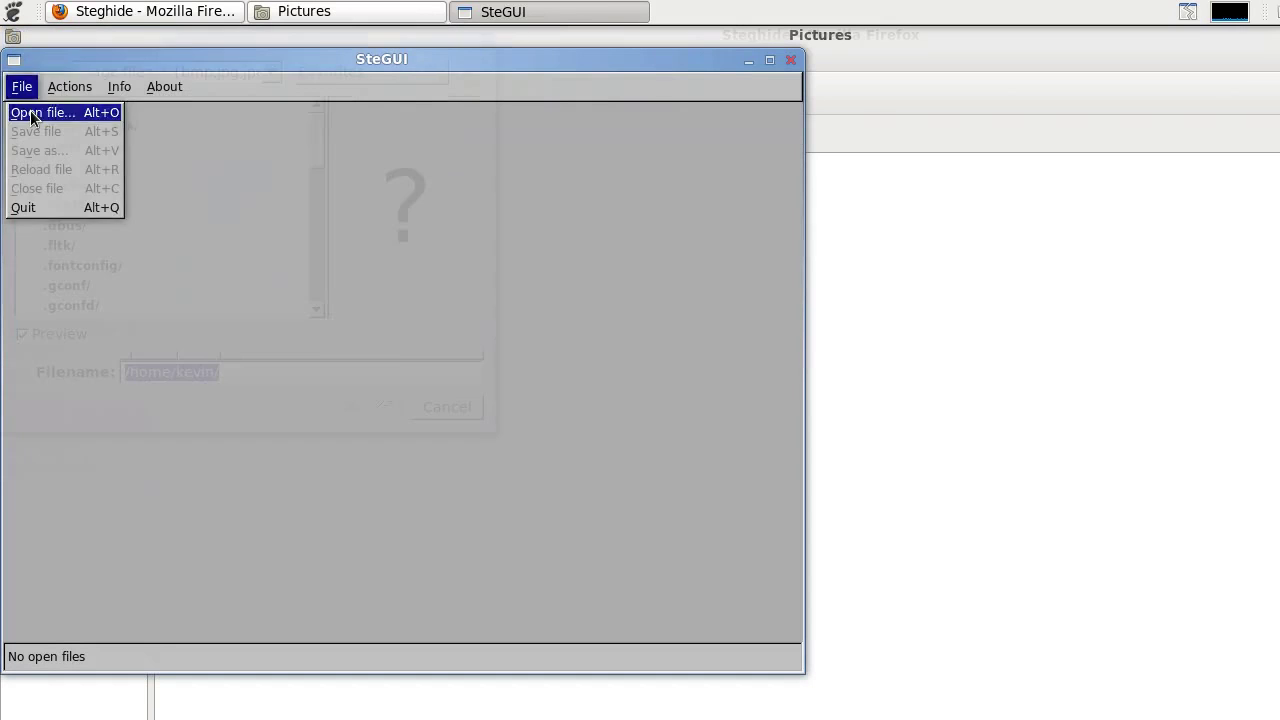
pyautogui.moveTo(320, 148); pyautogui.dragTo(303, 275)
pyautogui.doubleClick(77, 261)
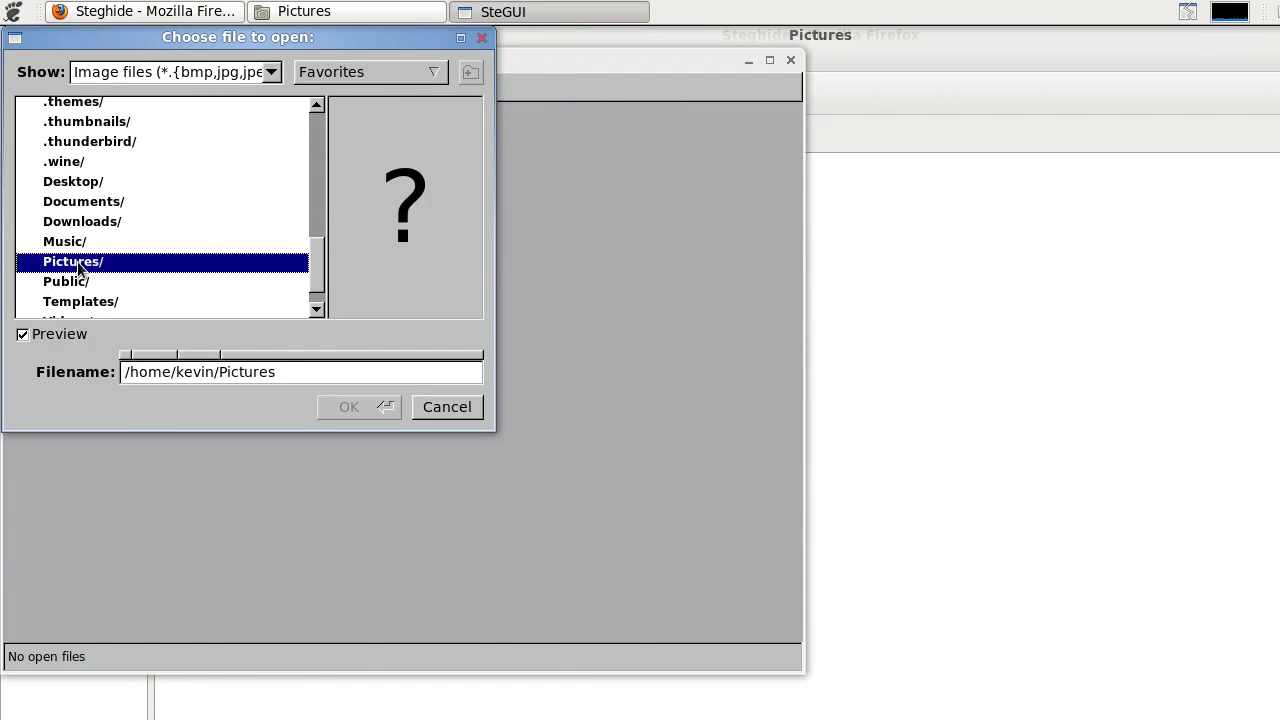
pyautogui.doubleClick(89, 131)
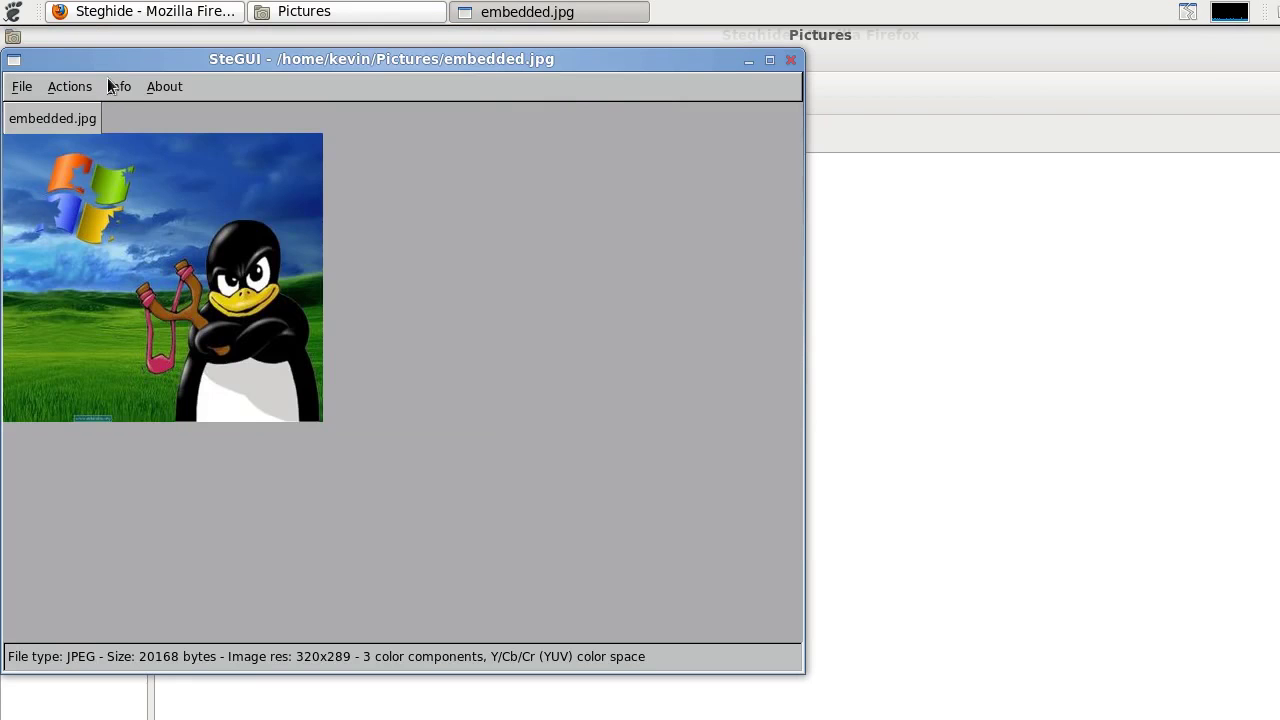
# - Extract the hidden data to extracted.txt, entering the embedding passphrase
pyautogui.doubleClick(101, 62)
pyautogui.click(68, 62)
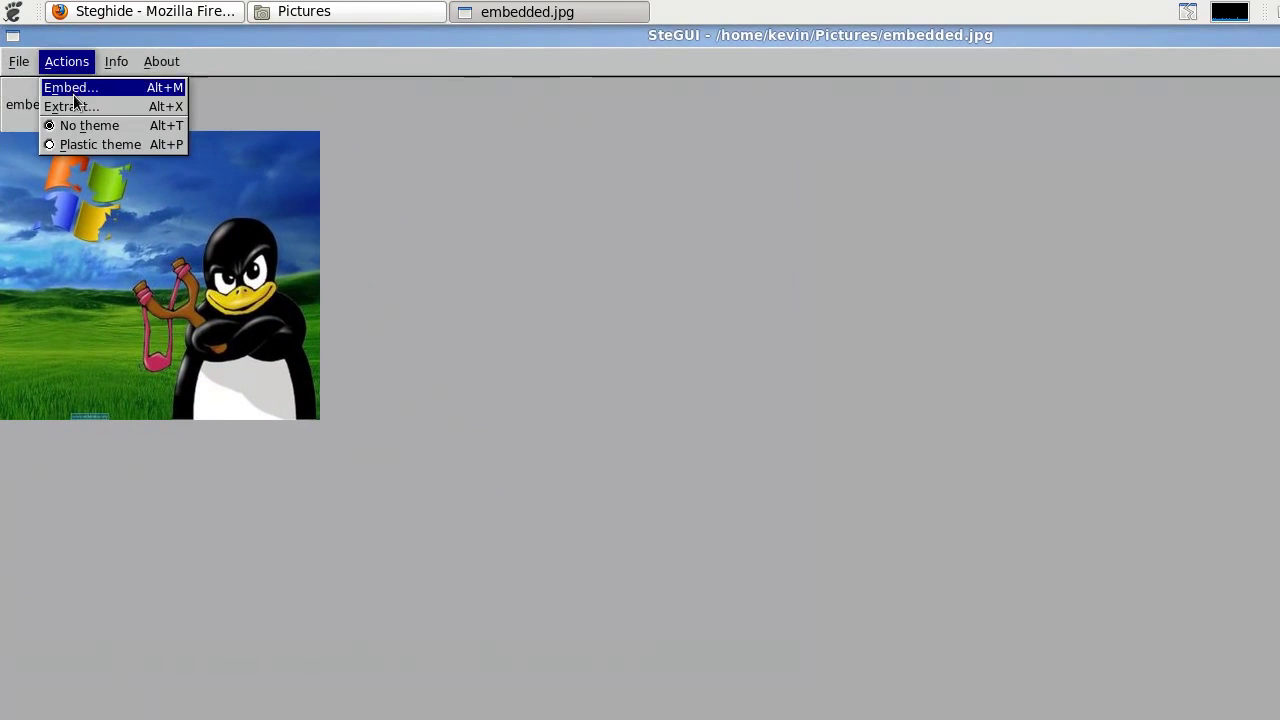
pyautogui.click(75, 106)
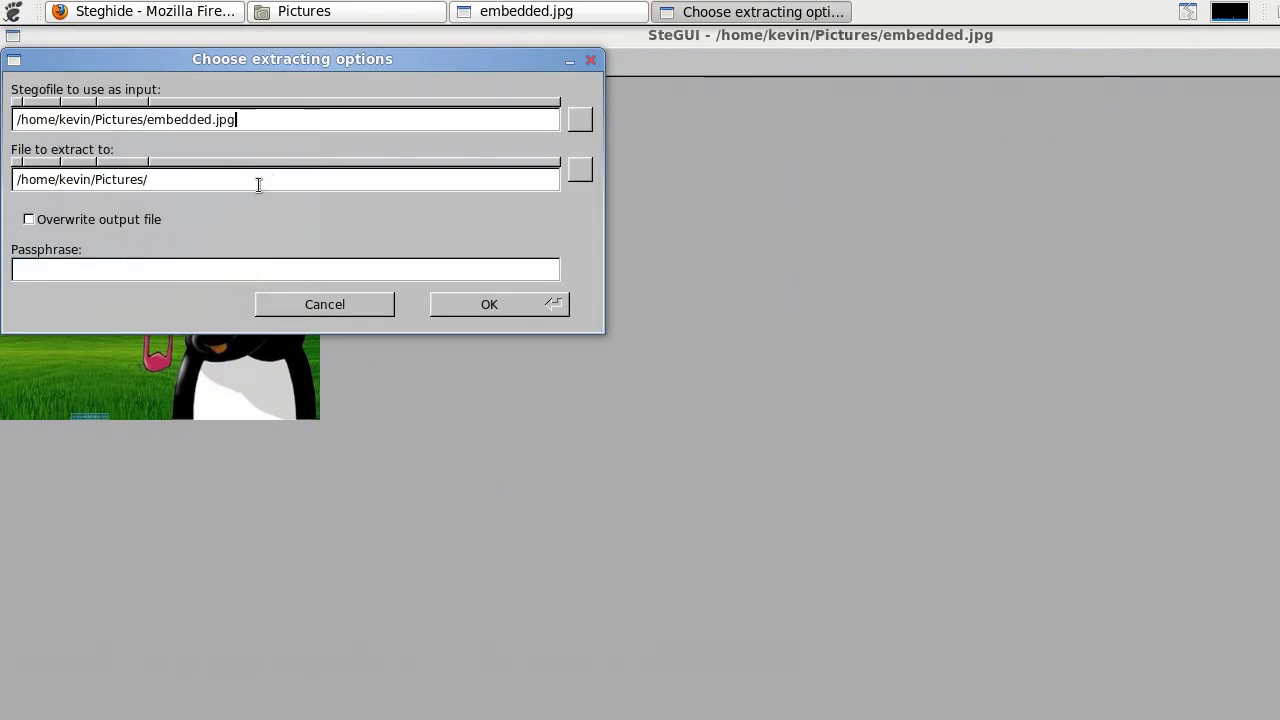
pyautogui.click(200, 180)
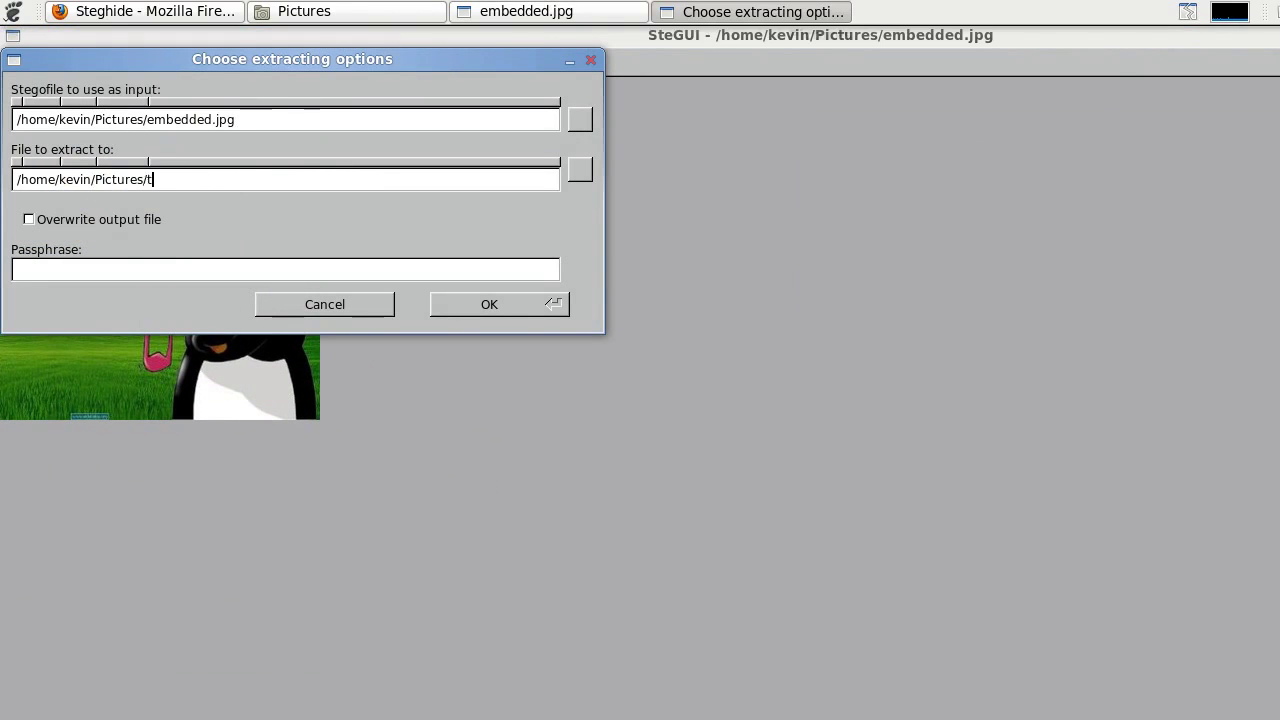
pyautogui.write('extracted.txt')
pyautogui.click(105, 266)
pyautogui.write('password12')
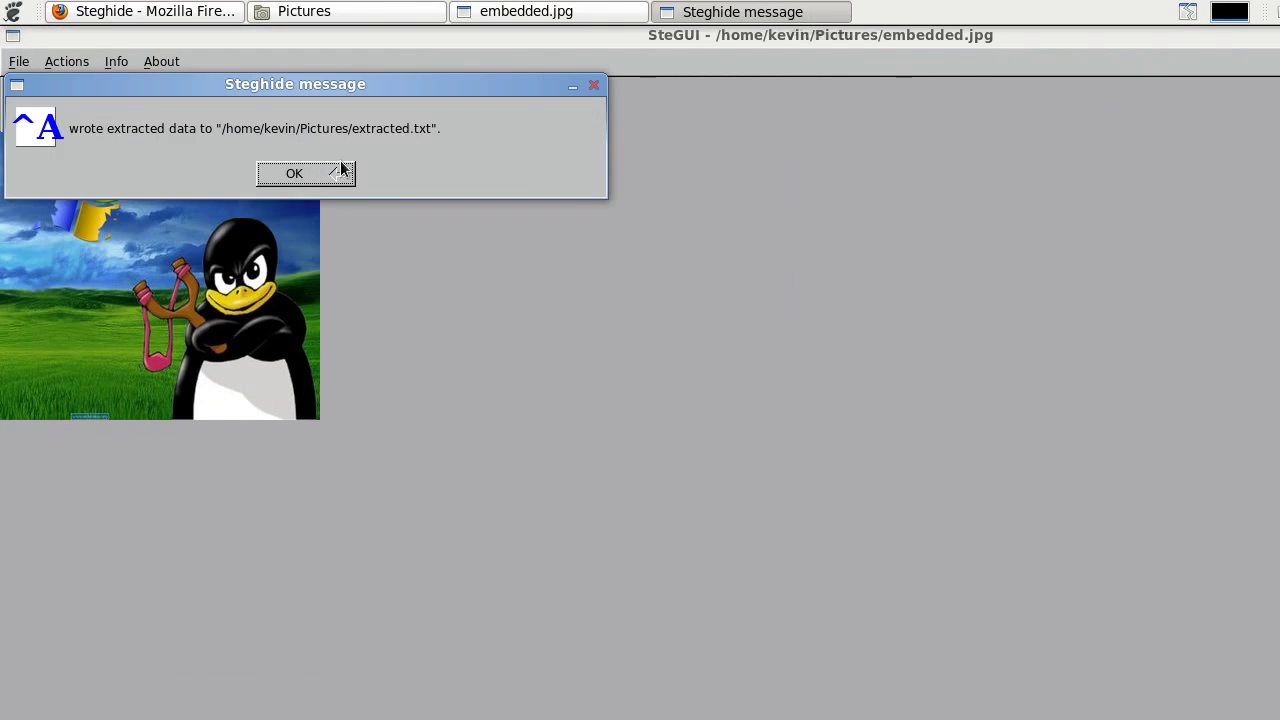
# - Open extracted.txt in gedit to confirm it reads 'Windblows', then close gedit and return to SteGUI
pyautogui.click(324, 171)
pyautogui.click(334, 13)
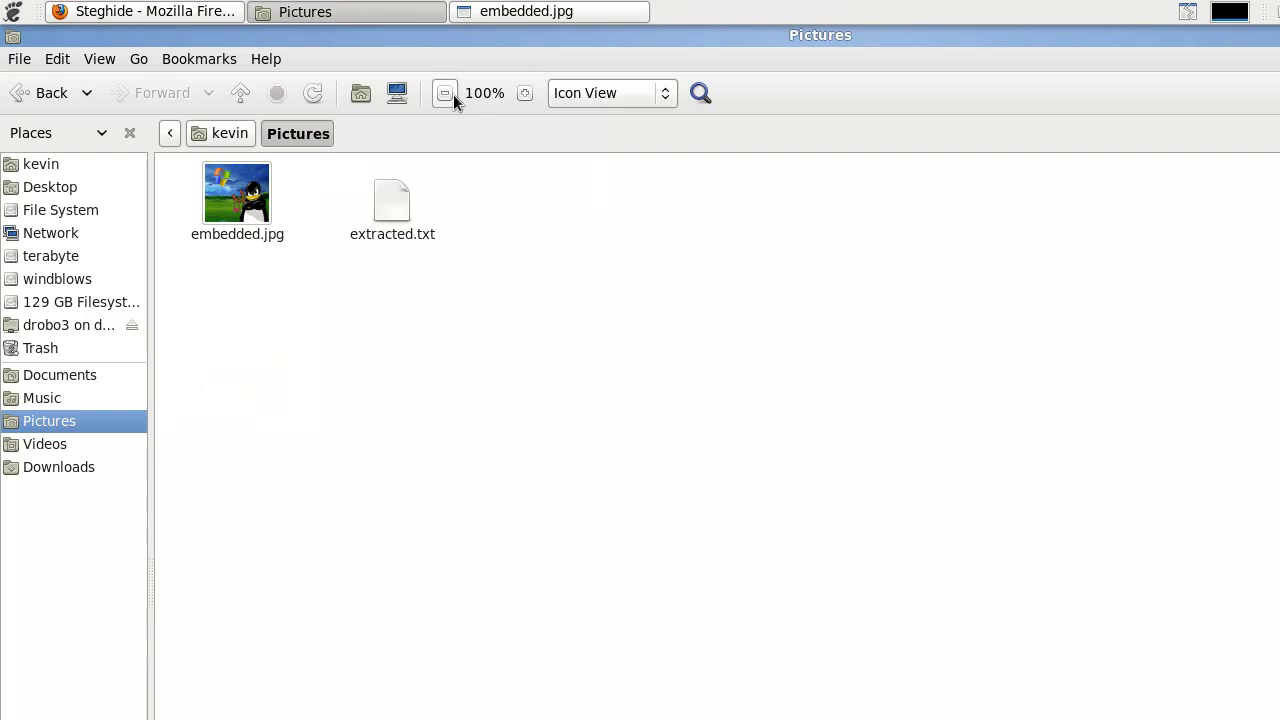
pyautogui.doubleClick(393, 234)
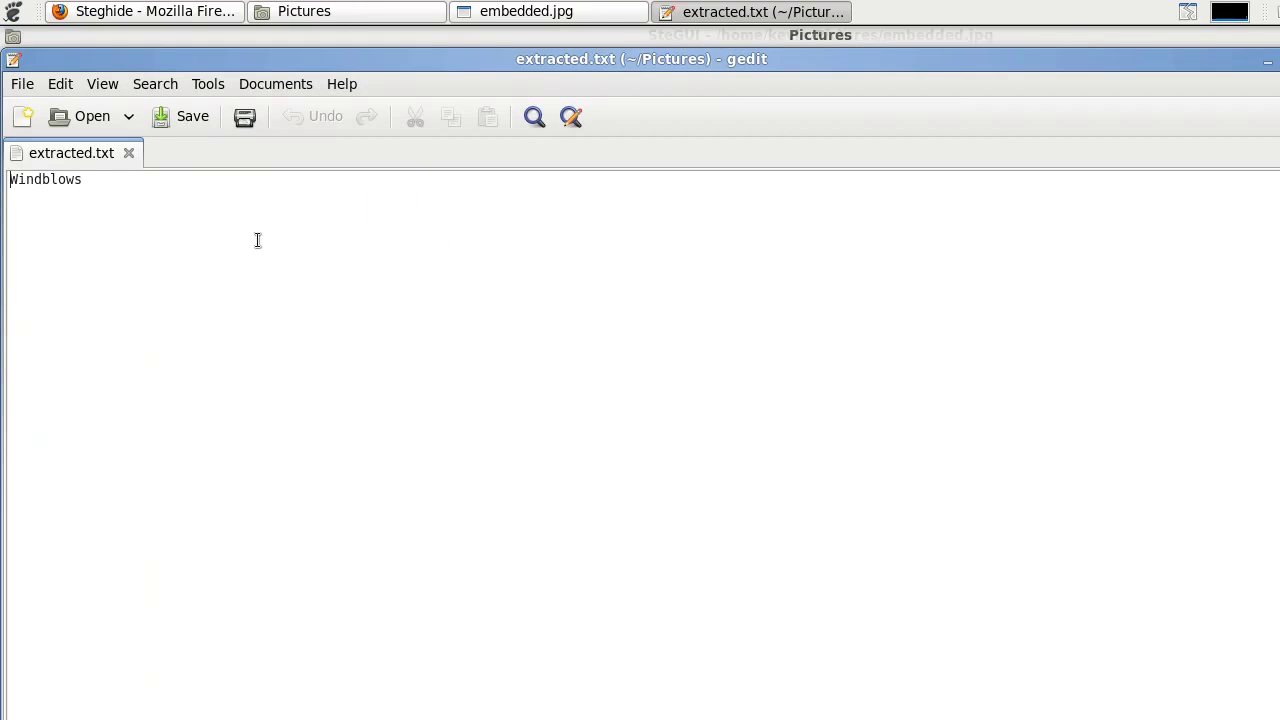
pyautogui.hotkey('ctrl', 'a')
pyautogui.click(469, 229)
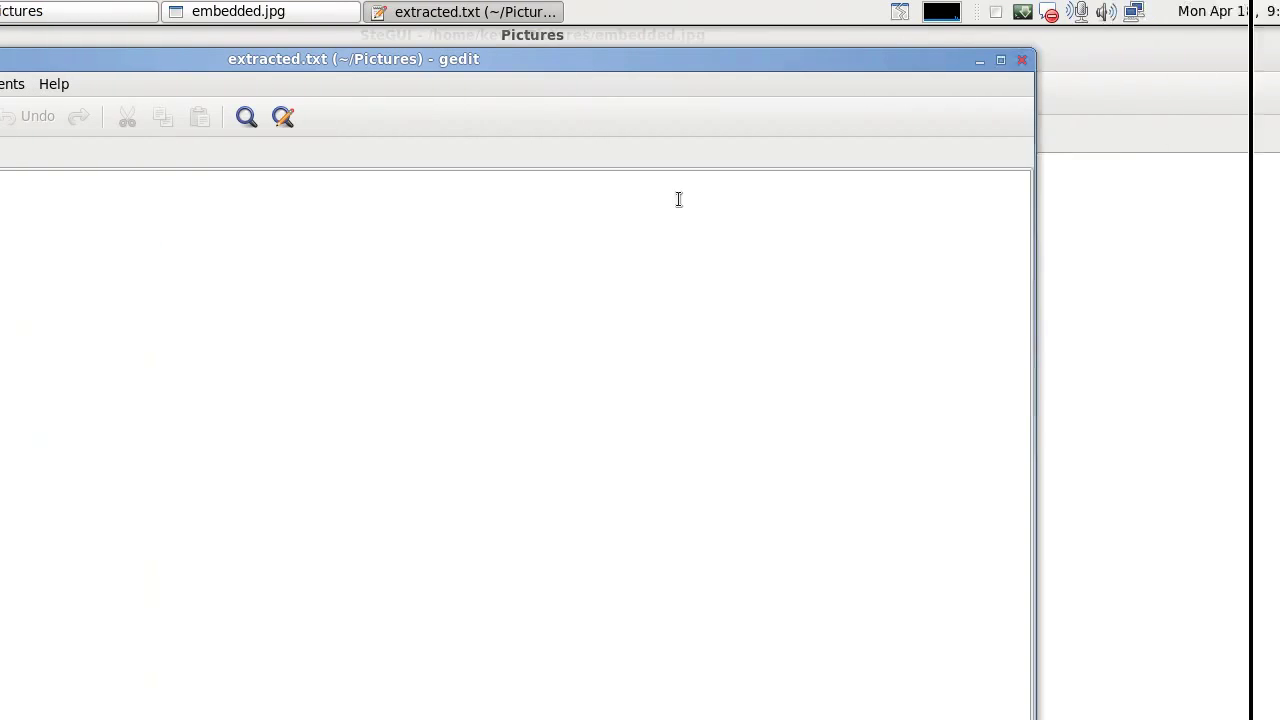
pyautogui.click(907, 60)
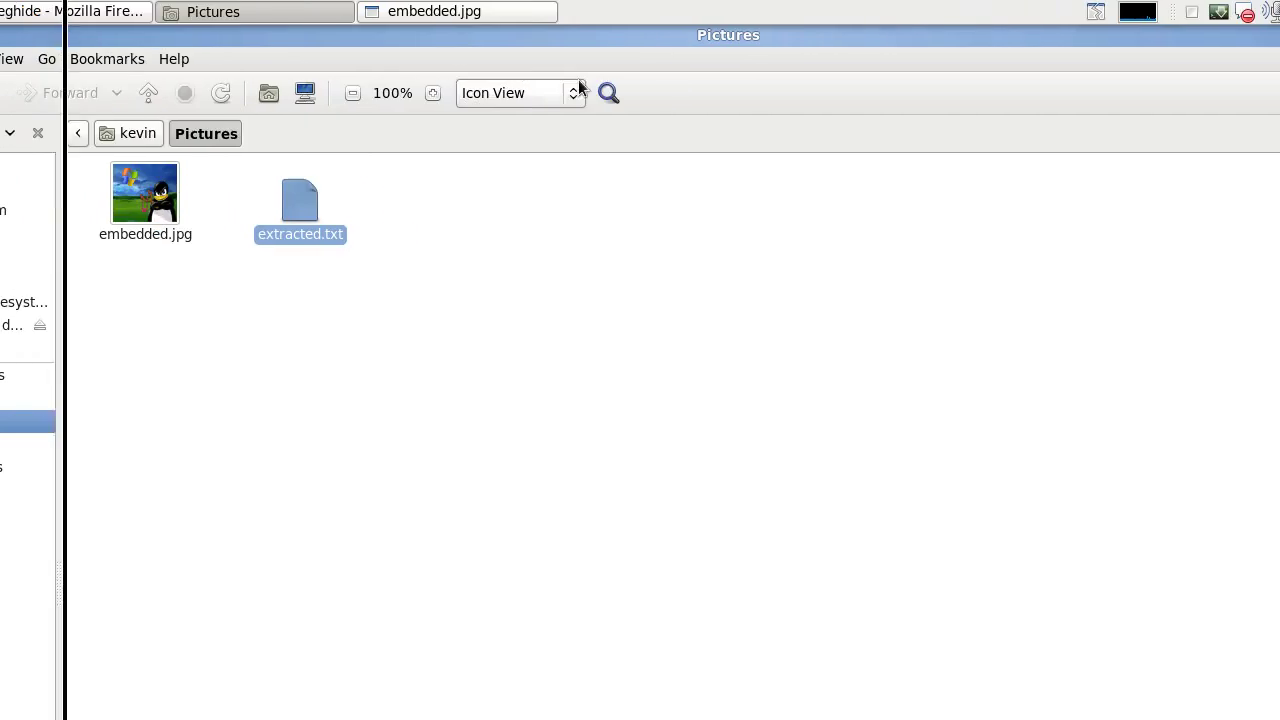
pyautogui.click(153, 12)
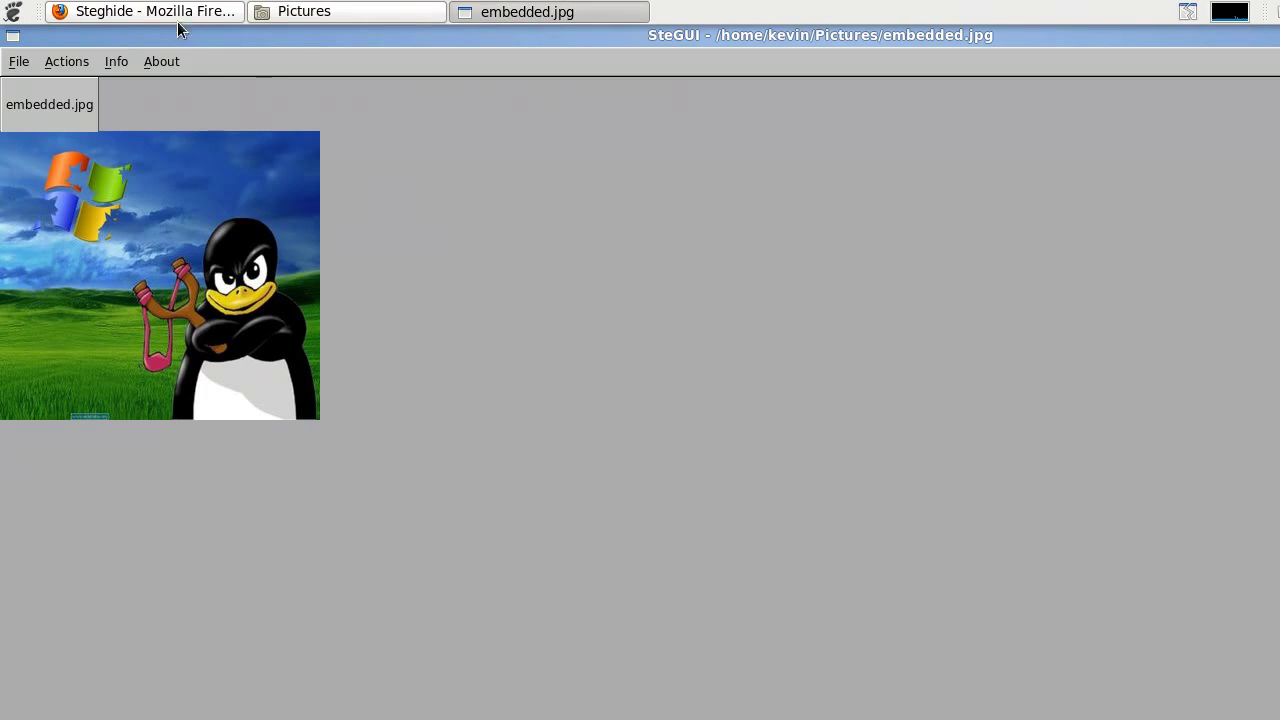